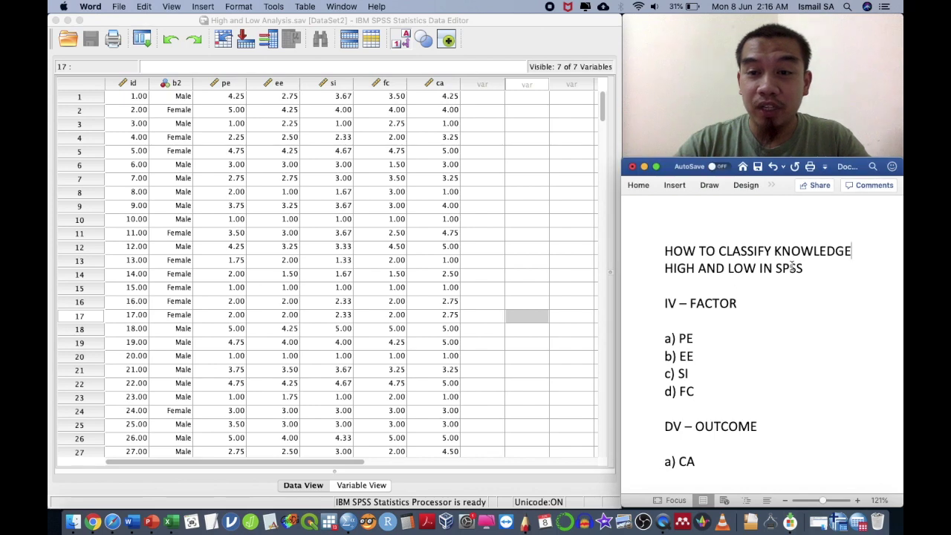
pyautogui.moveTo(805, 270); pyautogui.dragTo(670, 256)
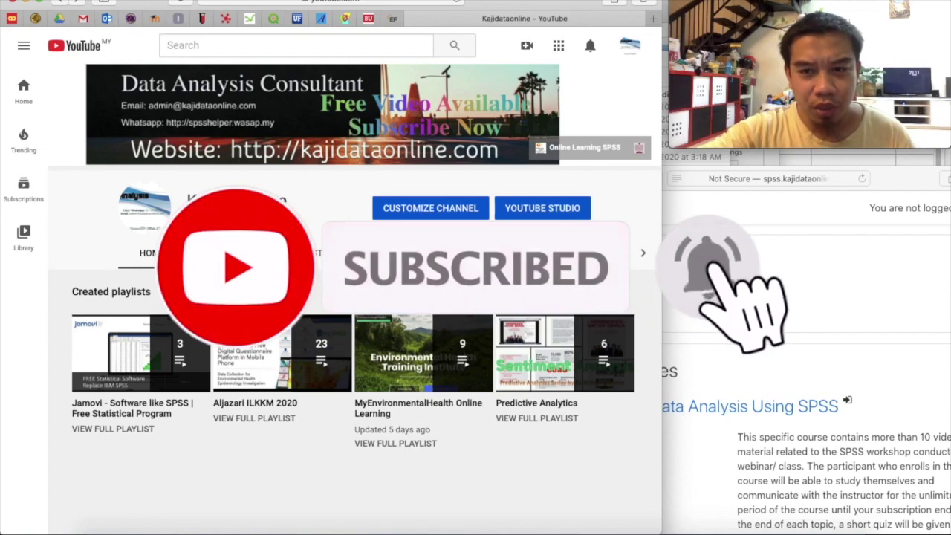
pyautogui.click(765, 315)
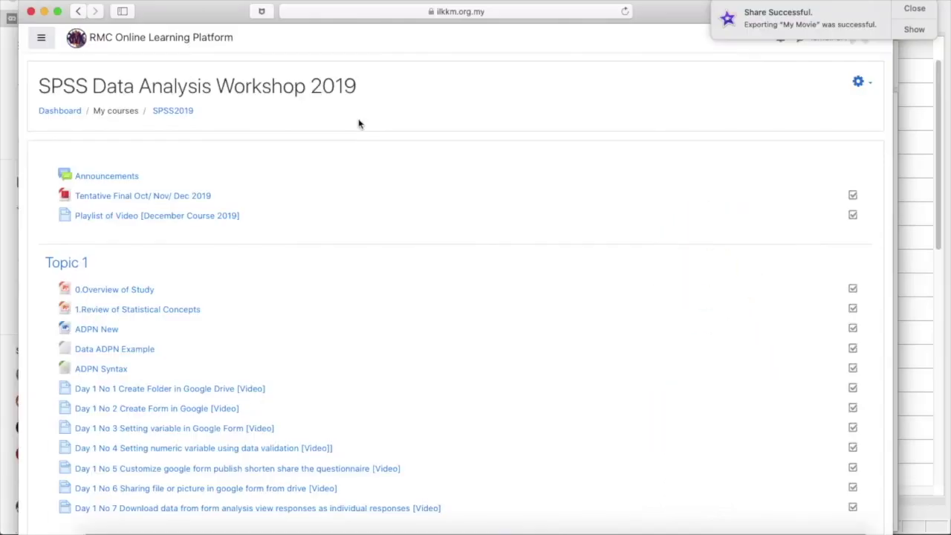
pyautogui.scroll(-20, 358, 121)
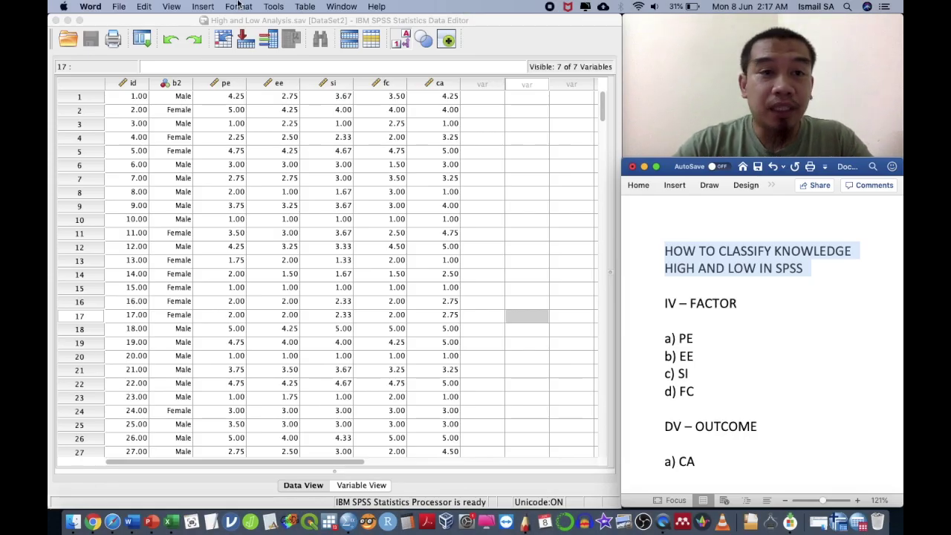
pyautogui.click(247, 25)
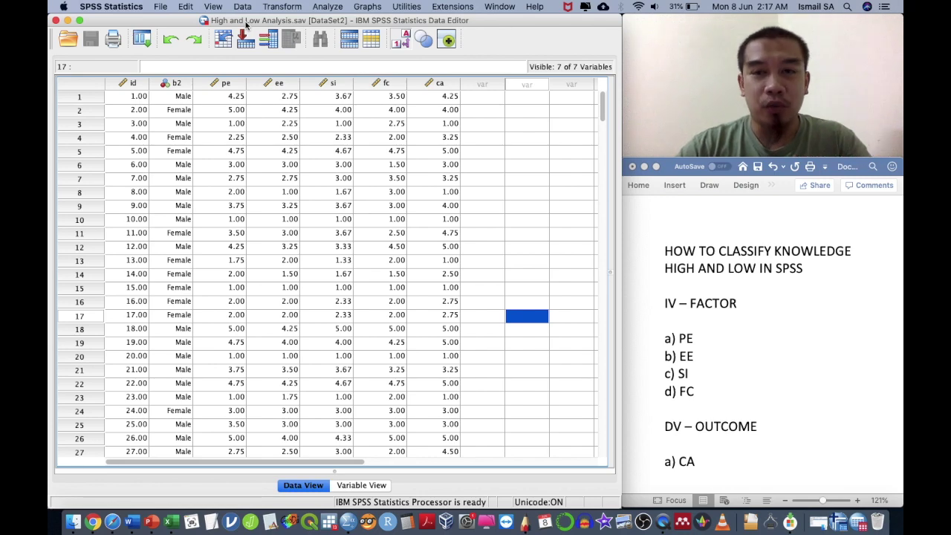
pyautogui.click(290, 7)
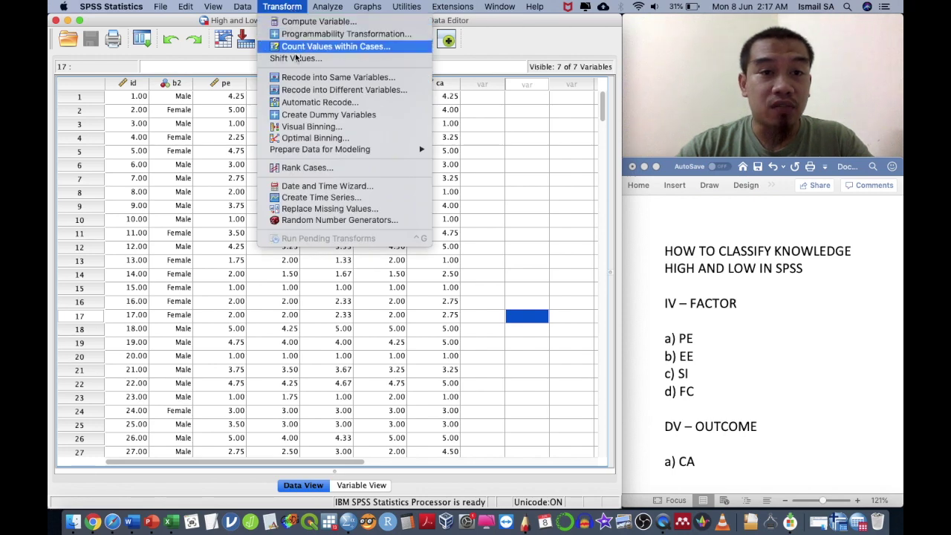
pyautogui.click(305, 90)
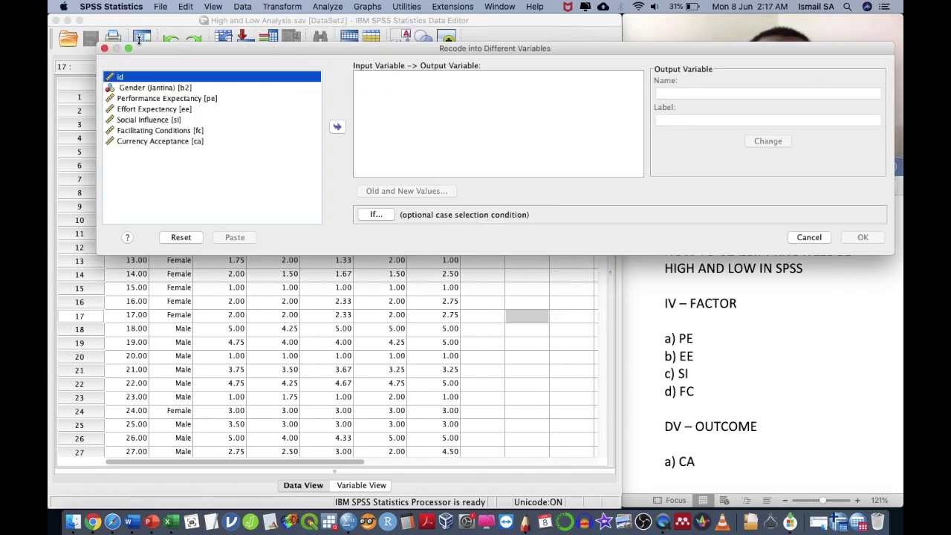
pyautogui.moveTo(170, 47); pyautogui.dragTo(198, 98)
pyautogui.click(186, 146)
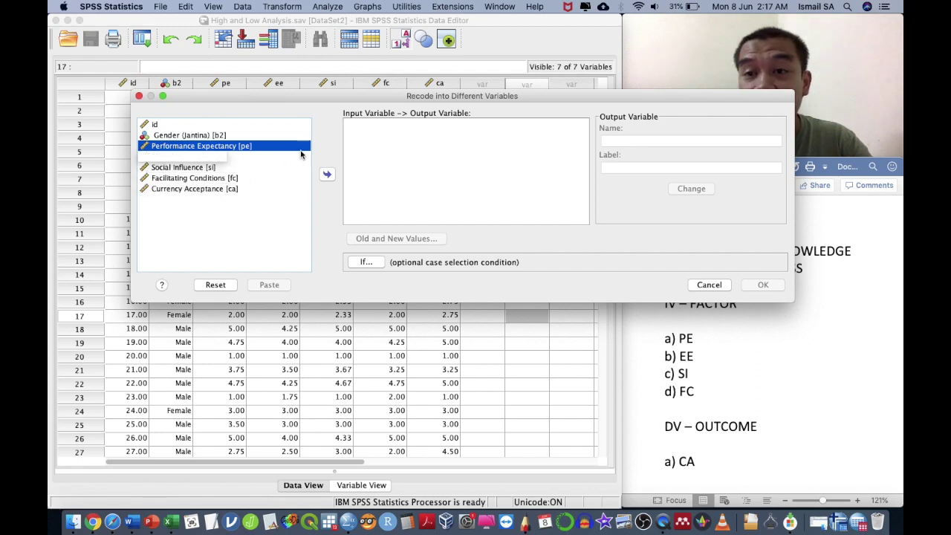
pyautogui.moveTo(442, 98); pyautogui.dragTo(442, 182)
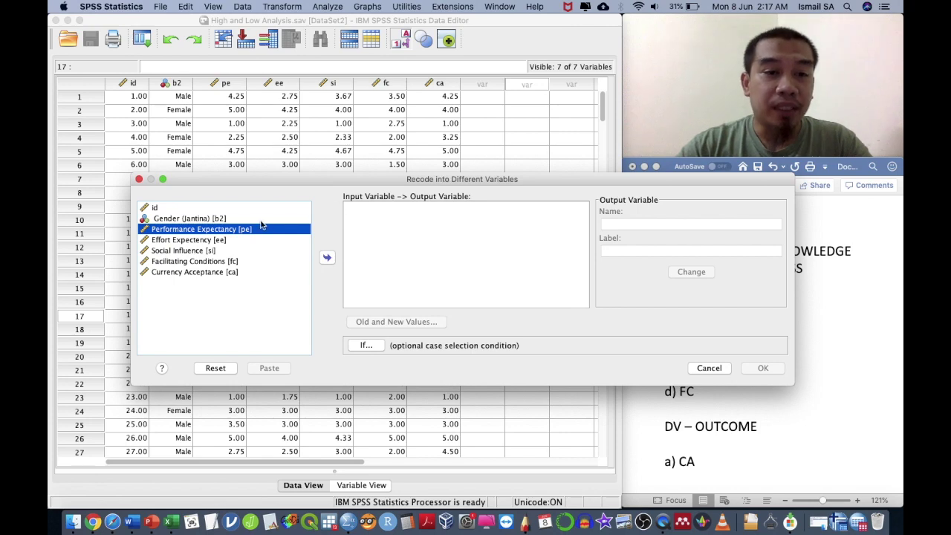
pyautogui.click(139, 180)
pyautogui.click(282, 7)
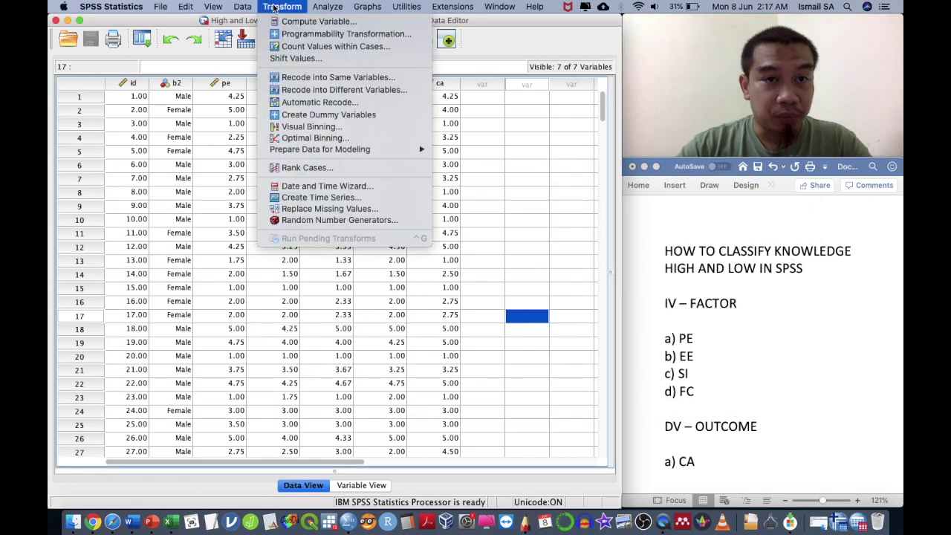
pyautogui.click(304, 91)
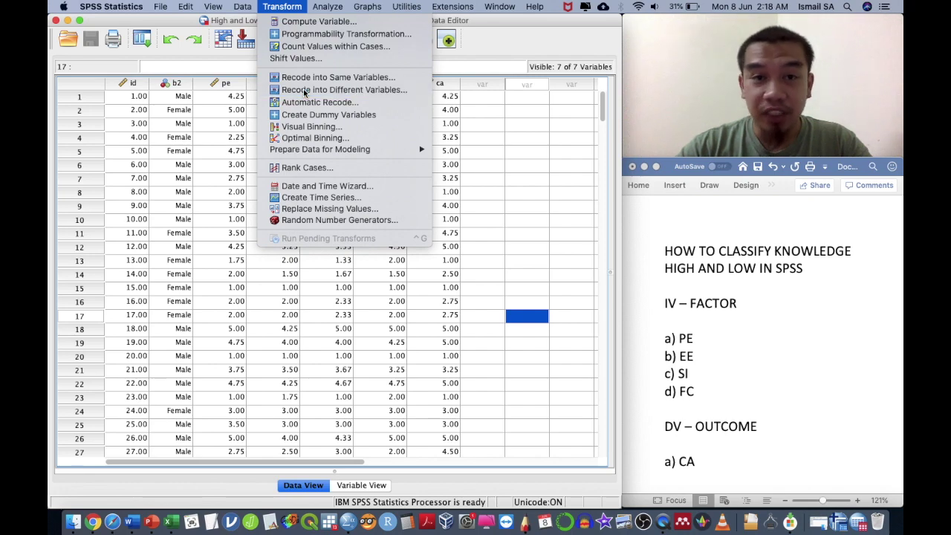
pyautogui.moveTo(379, 46); pyautogui.dragTo(371, 169)
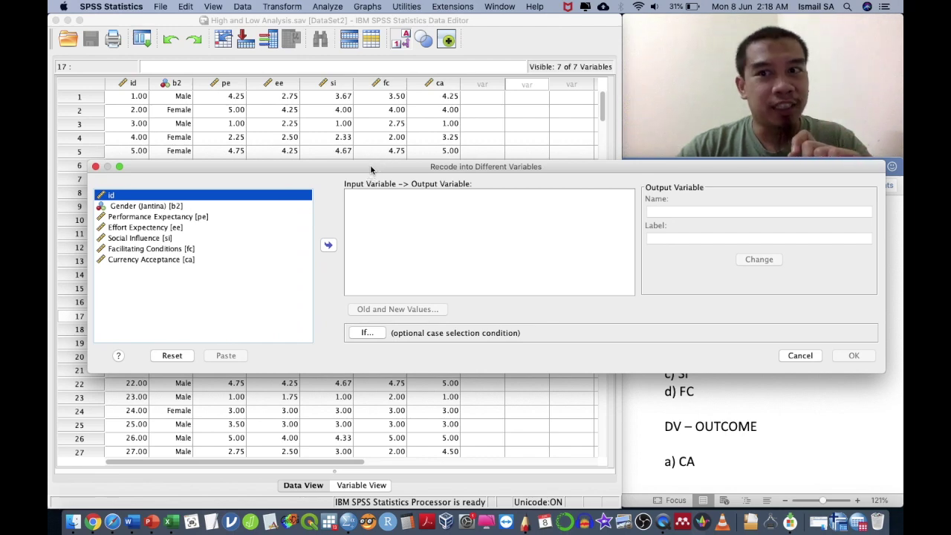
pyautogui.click(96, 166)
# - Set up Recode into Different Variables with Performance Expectancy [pe] as input and pe.cat as the output variable name
pyautogui.click(280, 6)
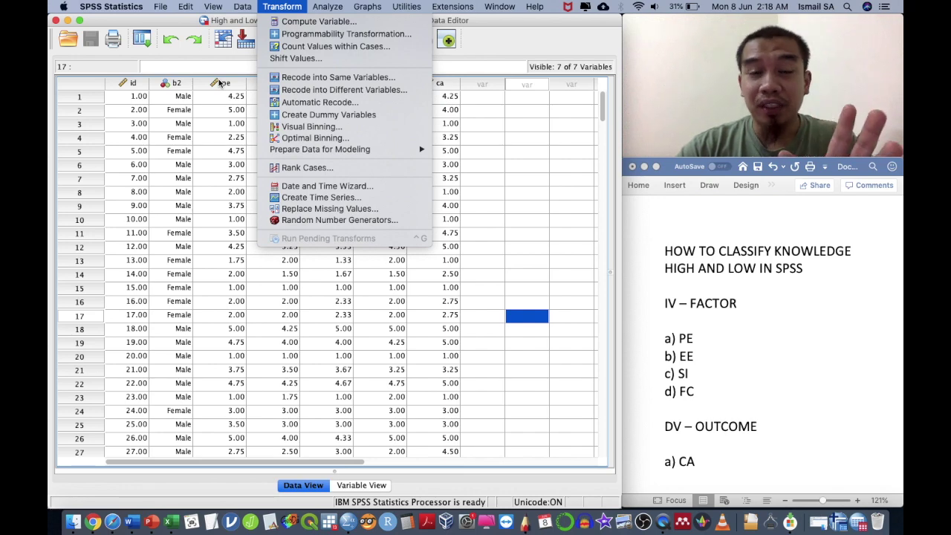
pyautogui.click(293, 90)
pyautogui.moveTo(292, 51); pyautogui.dragTo(300, 170)
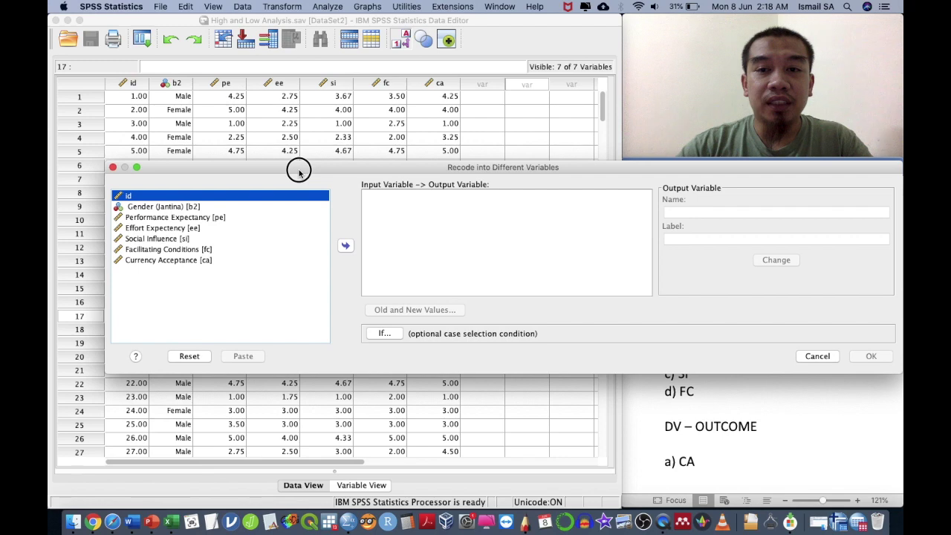
pyautogui.click(215, 217)
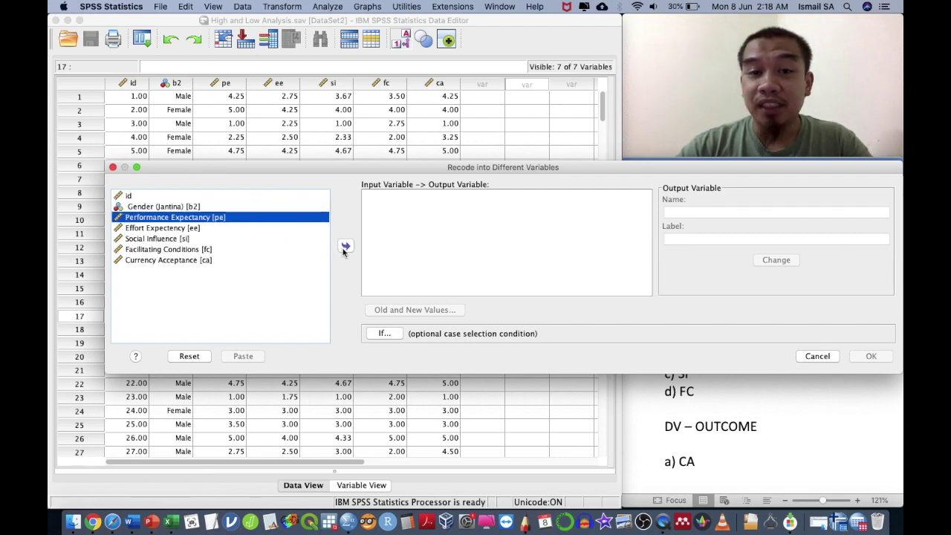
pyautogui.click(345, 247)
pyautogui.click(673, 216)
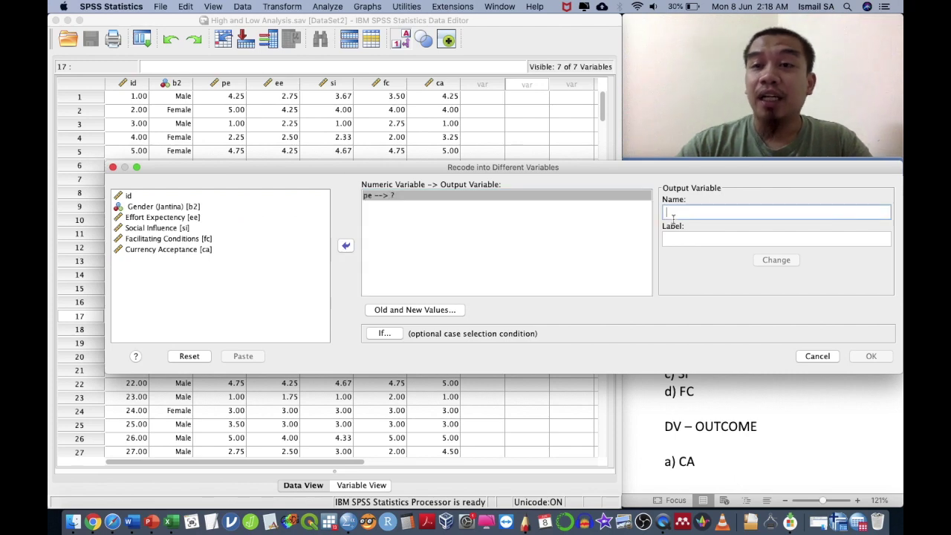
pyautogui.write('pe')
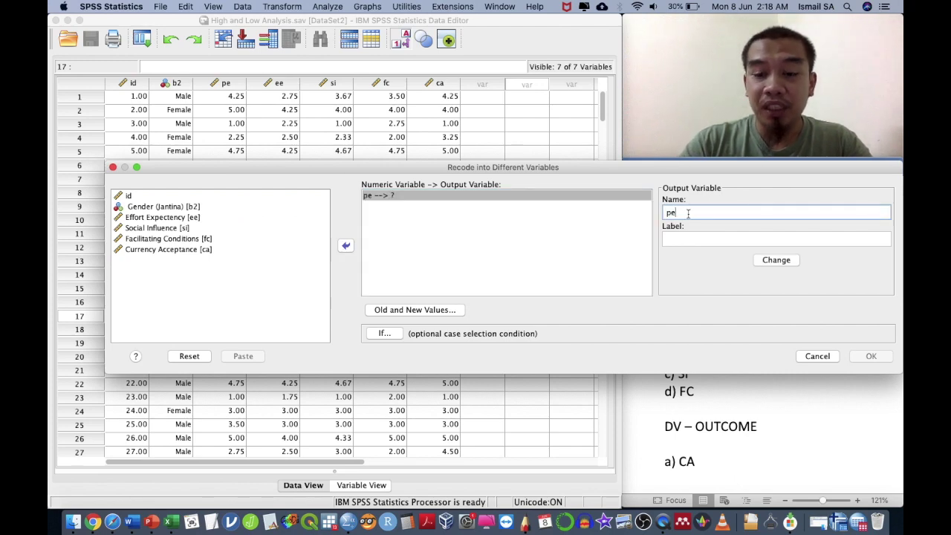
pyautogui.write('.cat')
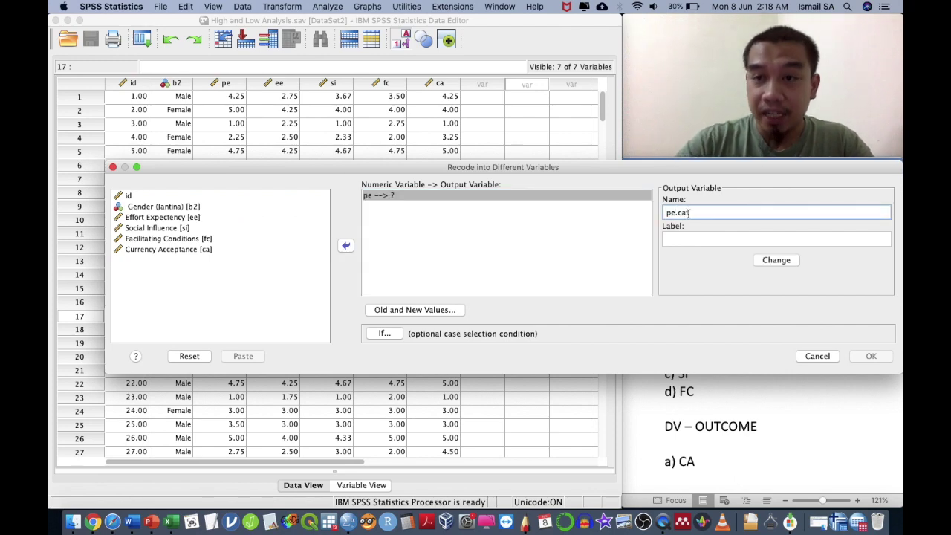
pyautogui.click(777, 260)
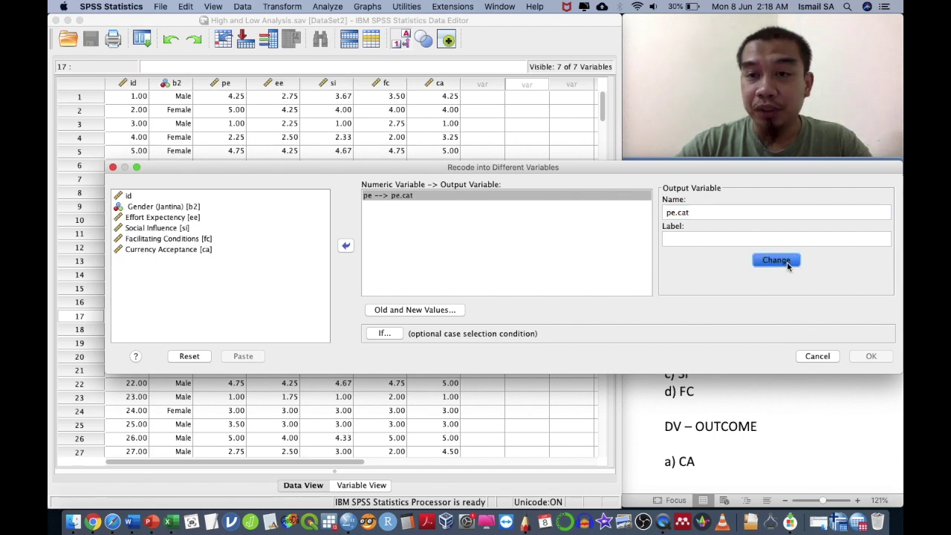
# - Add an old-to-new value rule for pe.cat that recodes the lowest value through 4 as 1
pyautogui.click(417, 311)
pyautogui.moveTo(378, 103); pyautogui.dragTo(373, 128)
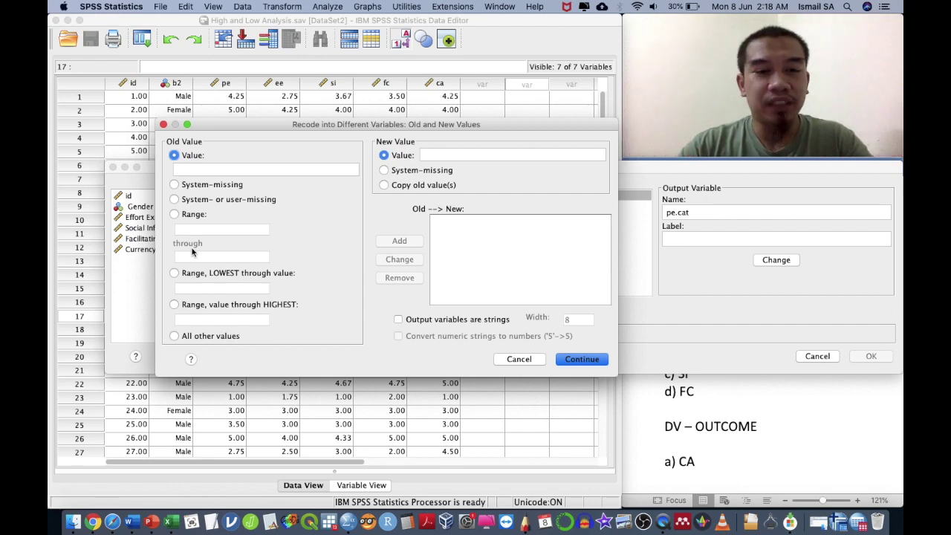
pyautogui.click(184, 274)
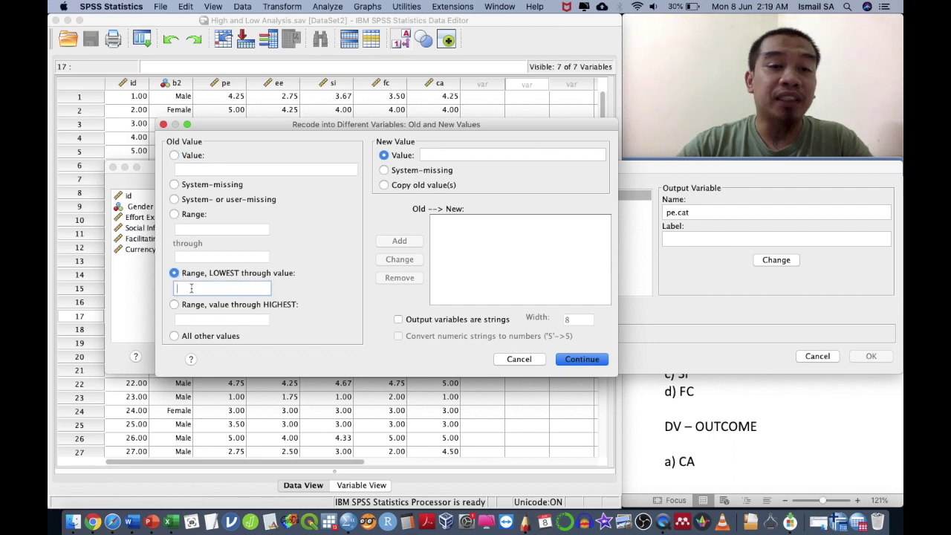
pyautogui.click(191, 288)
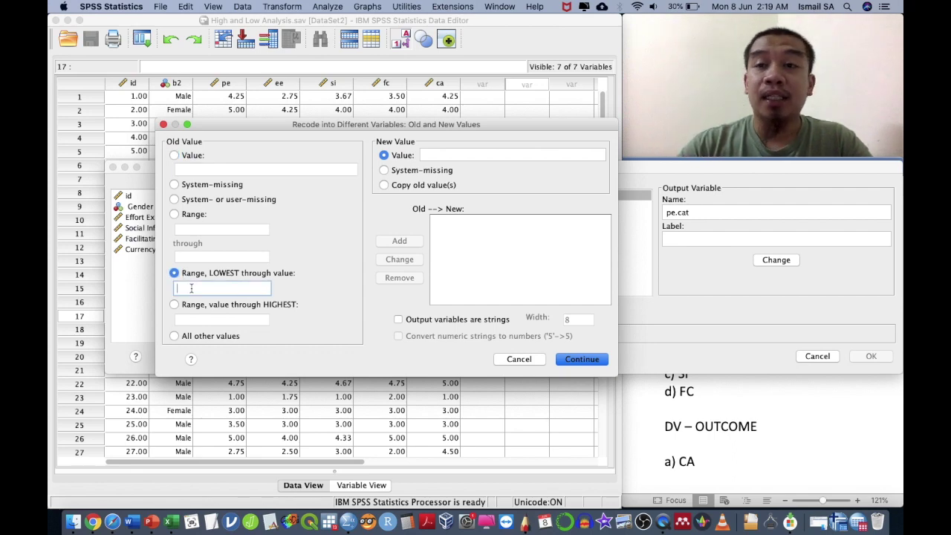
pyautogui.write('4')
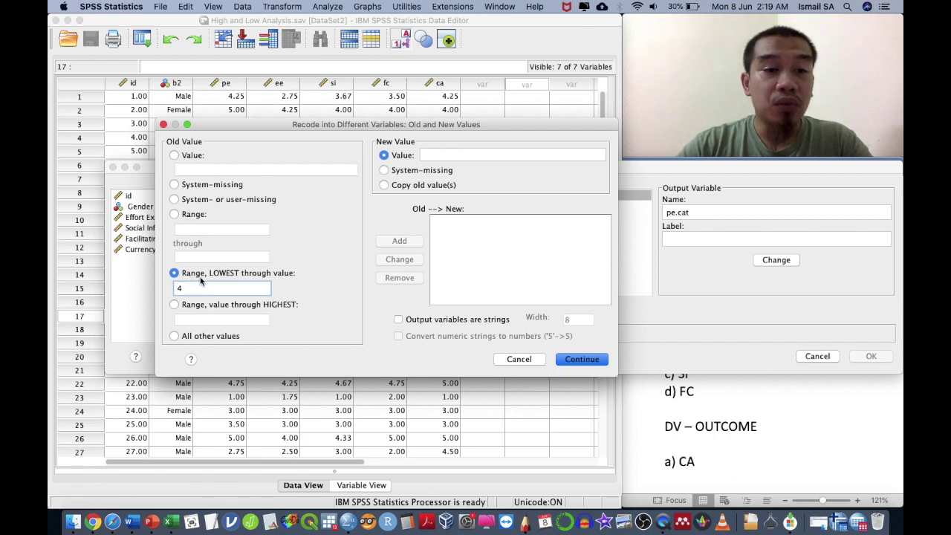
pyautogui.click(437, 154)
pyautogui.write('1')
pyautogui.click(415, 242)
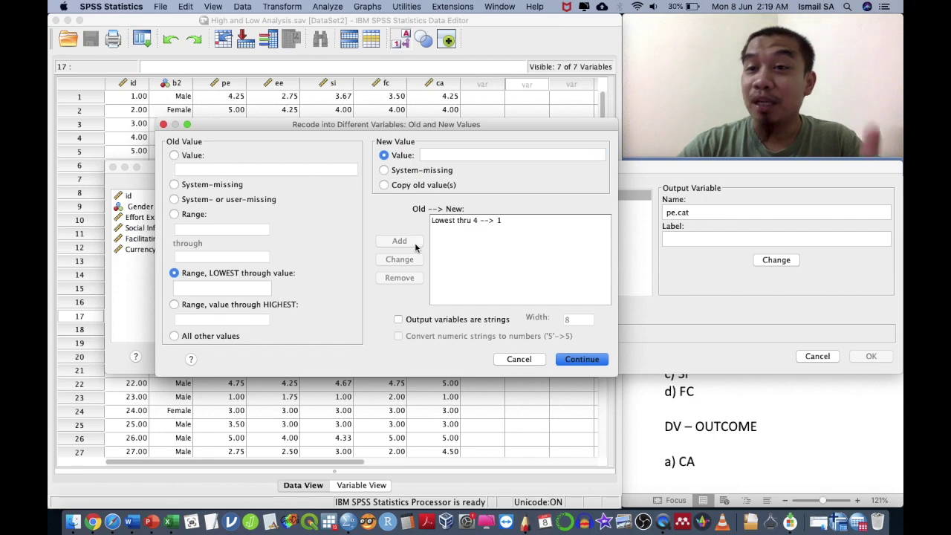
# - Add a rule recoding 4.01 through the highest value as 2, and accept the old and new values
pyautogui.click(233, 306)
pyautogui.click(228, 319)
pyautogui.write('4.01')
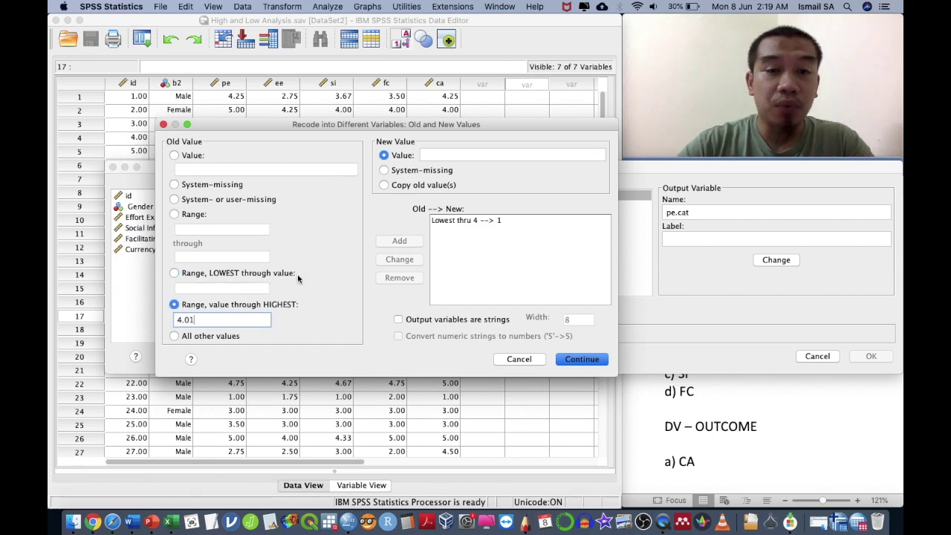
pyautogui.click(455, 155)
pyautogui.write('2')
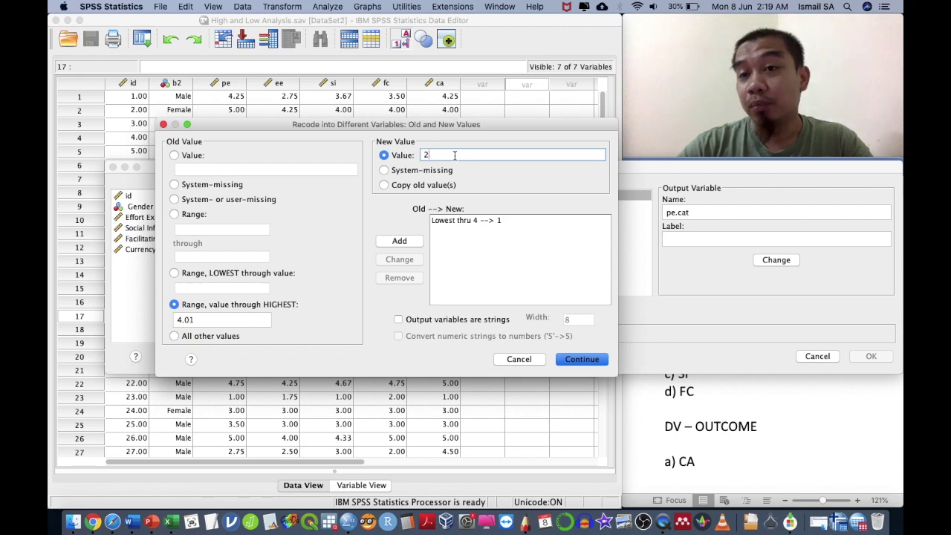
pyautogui.click(401, 242)
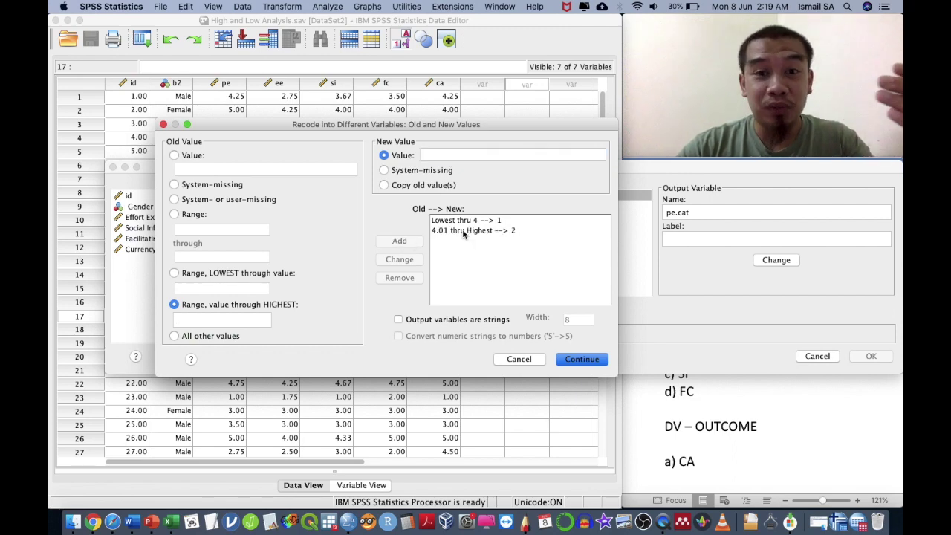
pyautogui.click(489, 220)
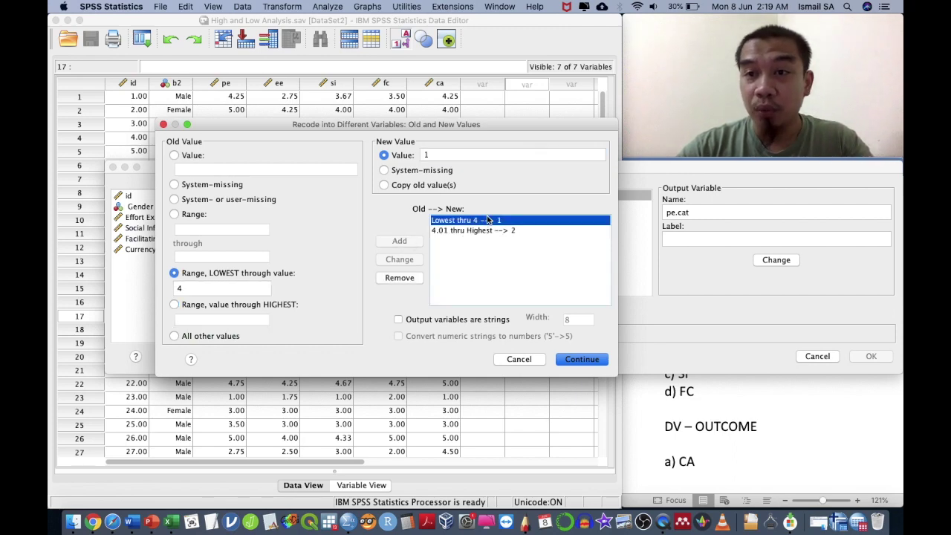
pyautogui.click(572, 359)
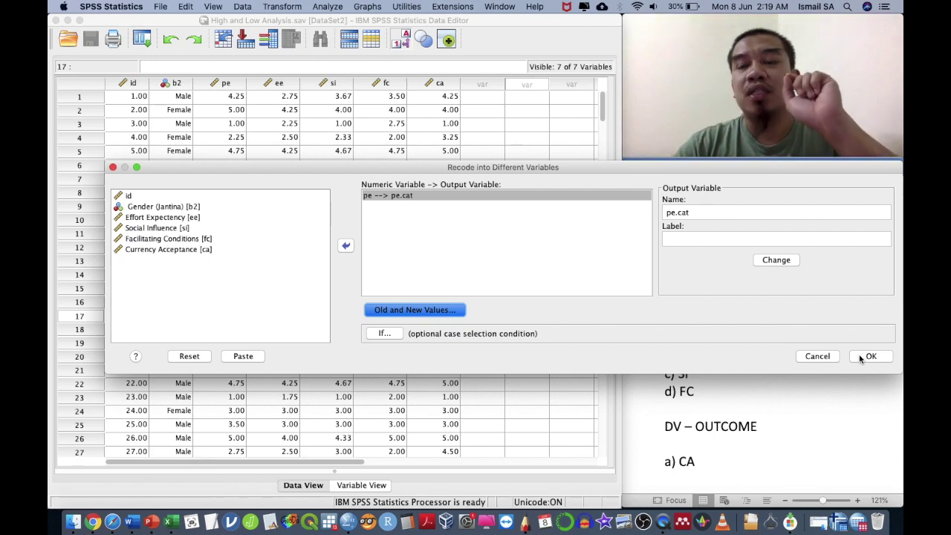
# - Paste the pe recode into a syntax window instead of running it, and move that window clear of the Word notes
pyautogui.click(243, 358)
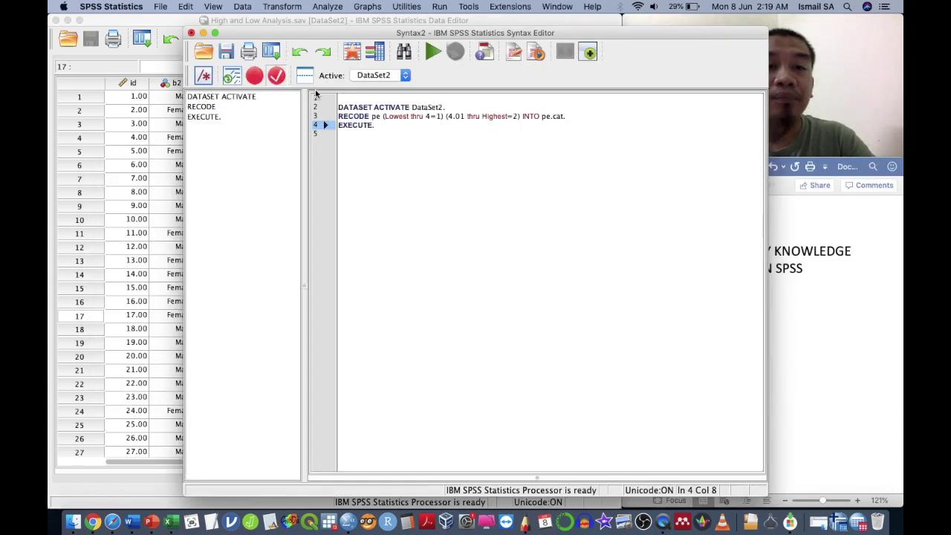
pyautogui.moveTo(352, 37); pyautogui.dragTo(311, 119)
pyautogui.moveTo(147, 116); pyautogui.dragTo(192, 284)
pyautogui.moveTo(302, 287); pyautogui.dragTo(221, 147)
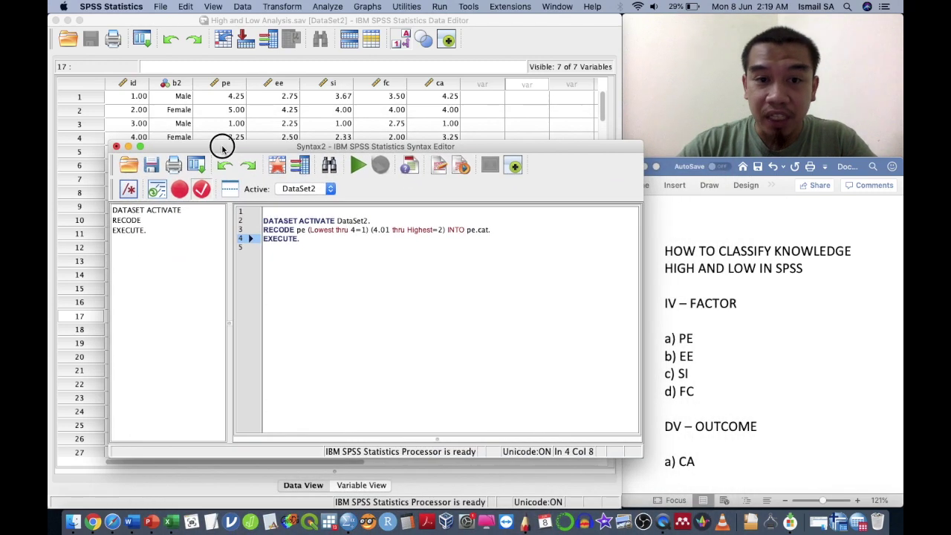
# - Duplicate the RECODE and EXECUTE lines for pe directly below the originals in the syntax
pyautogui.moveTo(310, 245); pyautogui.dragTo(260, 231)
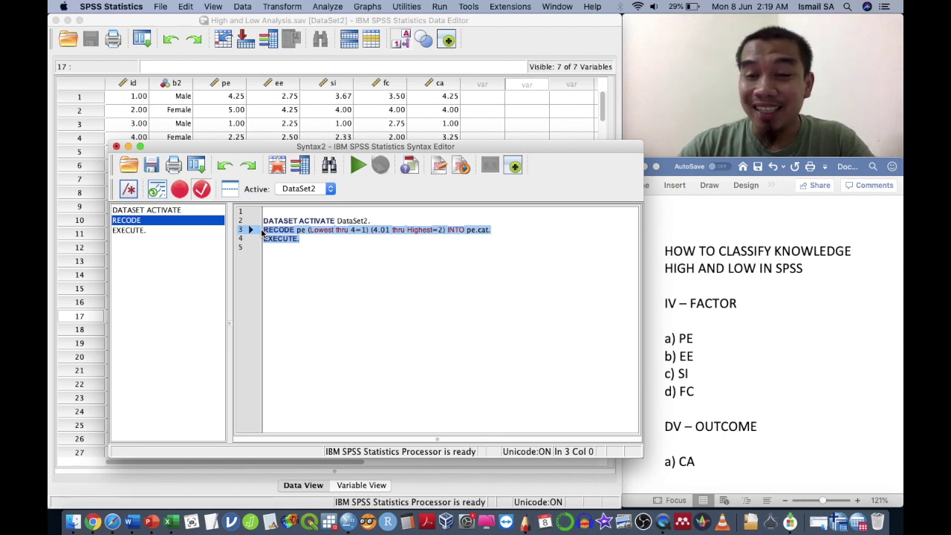
pyautogui.press('super+r')
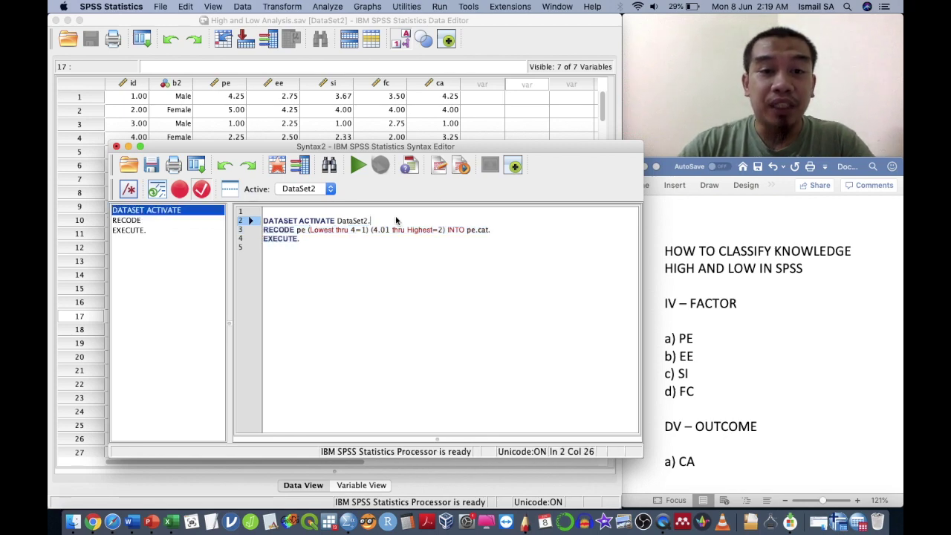
pyautogui.keyDown('shift'); pyautogui.click(267, 234); pyautogui.keyUp('shift')
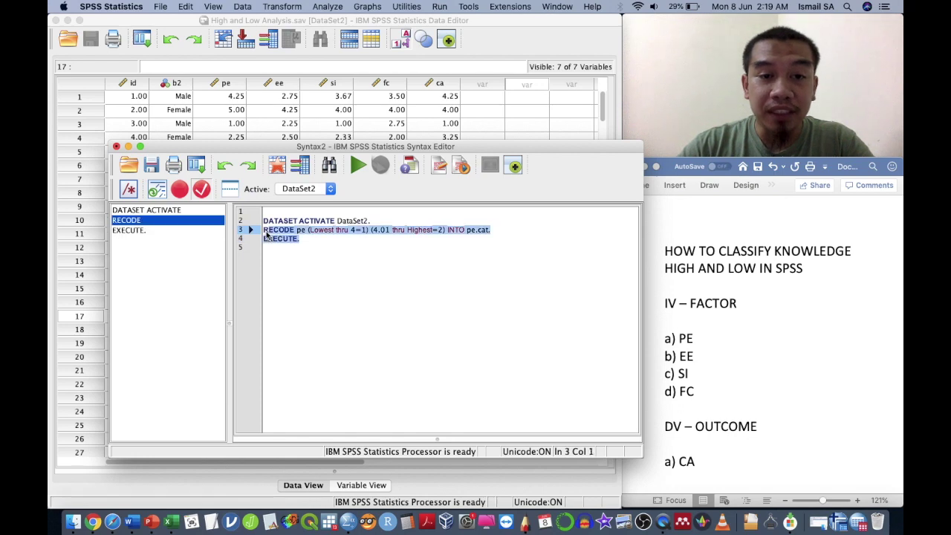
pyautogui.press('super+c')
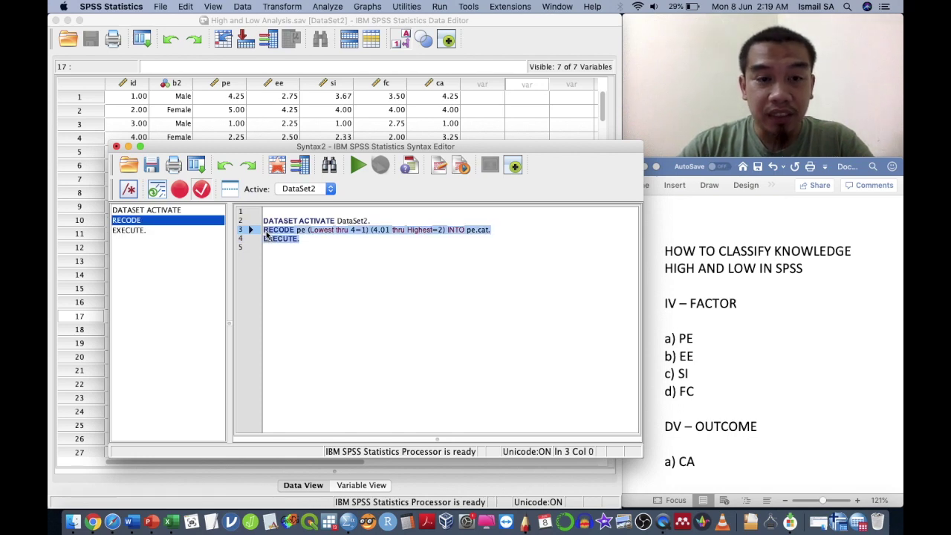
pyautogui.press('Right')
pyautogui.press('Return')
pyautogui.press('super+v')
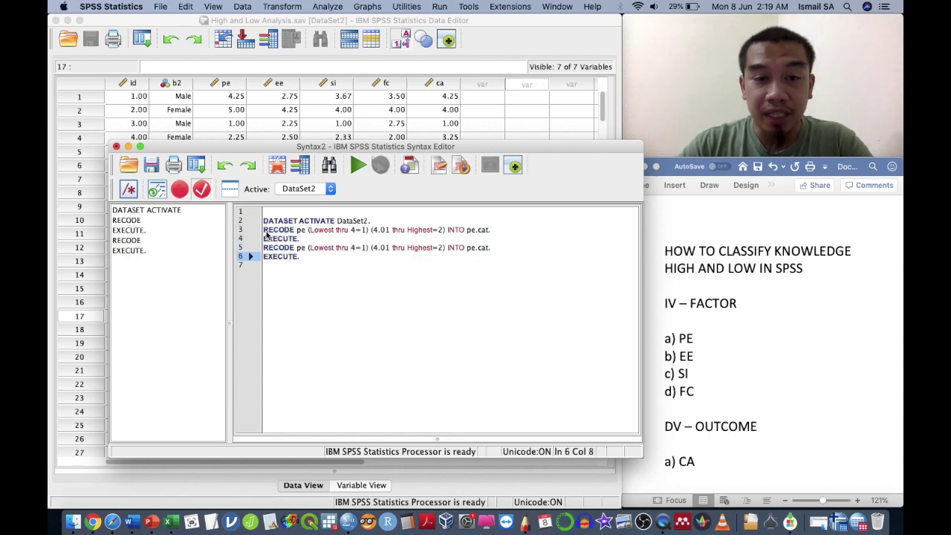
# - Paste two more copies of the RECODE and EXECUTE lines at the end of the syntax
pyautogui.press('Return')
pyautogui.press('super+v')
pyautogui.press('Return')
pyautogui.press('super+v')
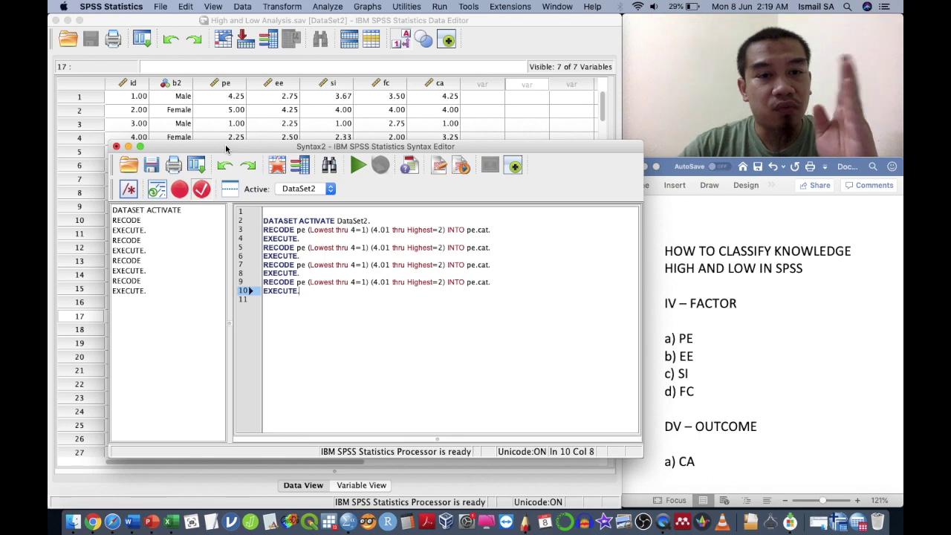
# - Set the syntax editor's font size to 22 and collapse the command navigation pane to widen the code area
pyautogui.click(307, 248)
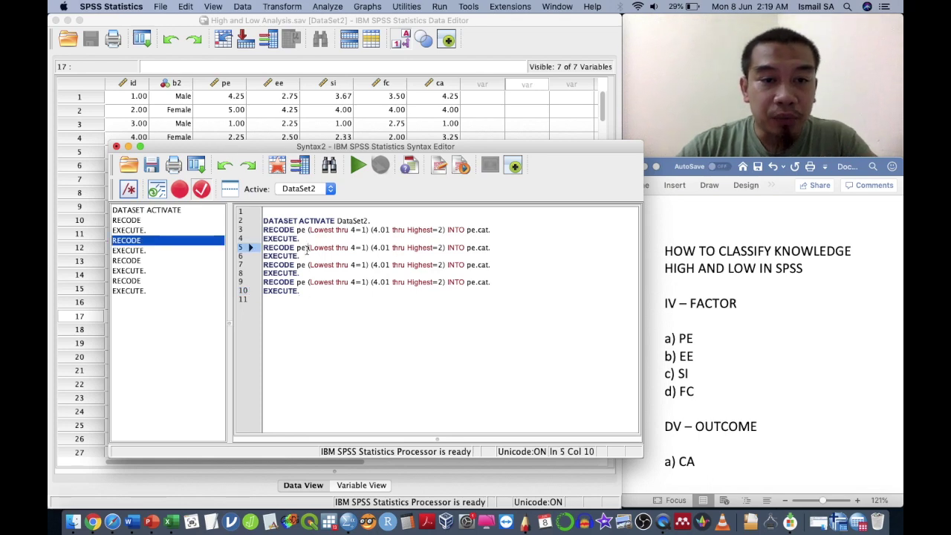
pyautogui.click(186, 7)
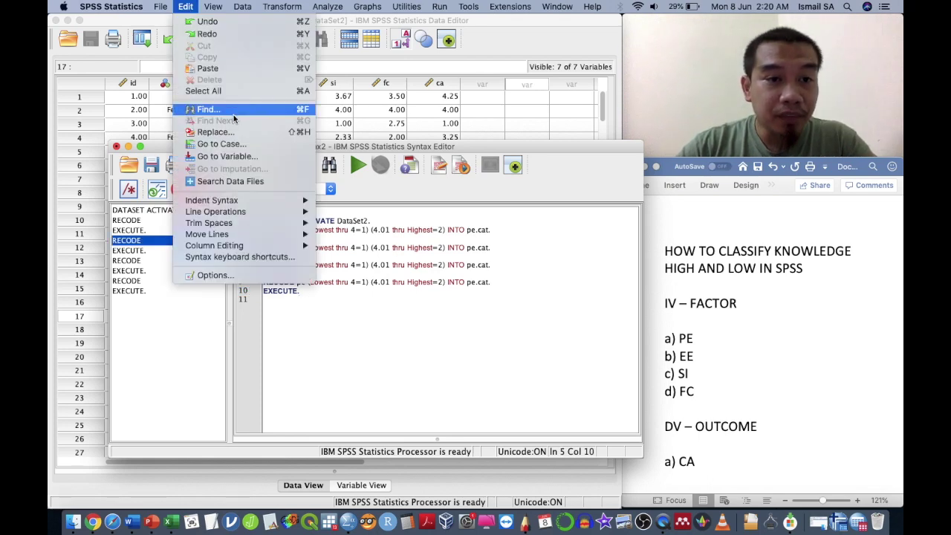
pyautogui.moveTo(213, 7)
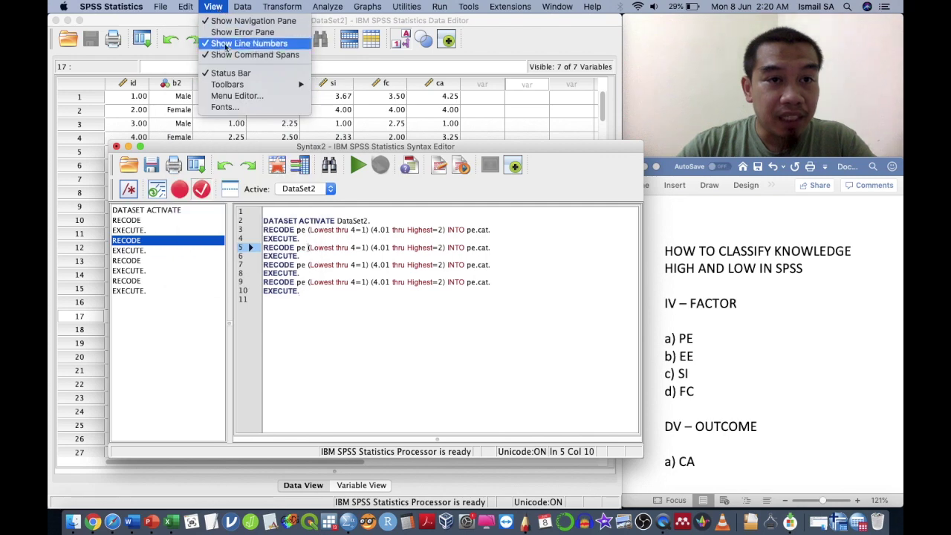
pyautogui.click(243, 109)
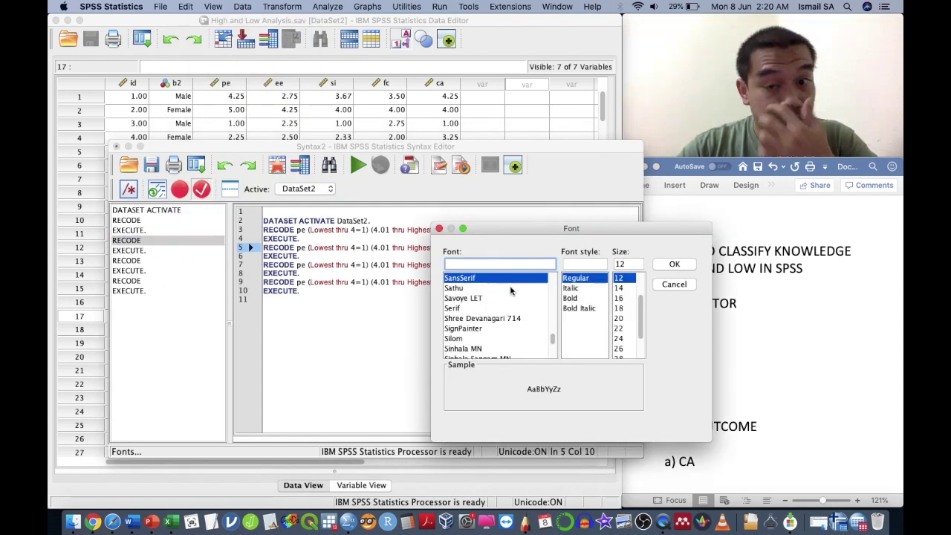
pyautogui.click(621, 327)
pyautogui.click(672, 265)
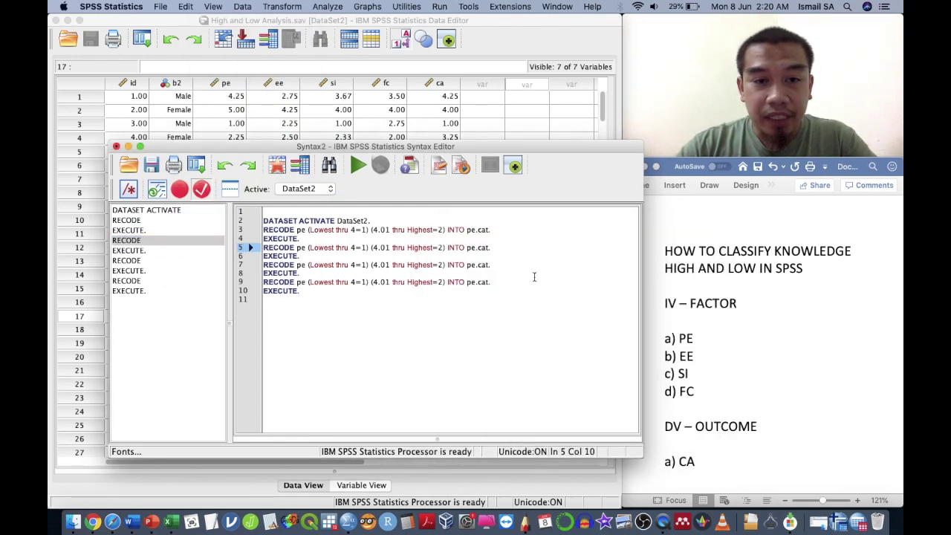
pyautogui.hscroll(2, 410, 301)
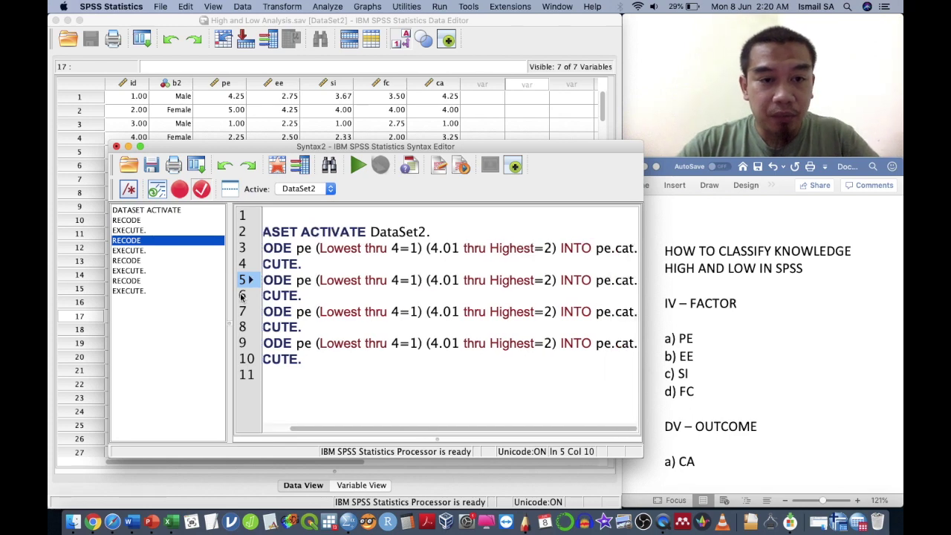
pyautogui.moveTo(229, 294); pyautogui.dragTo(112, 297)
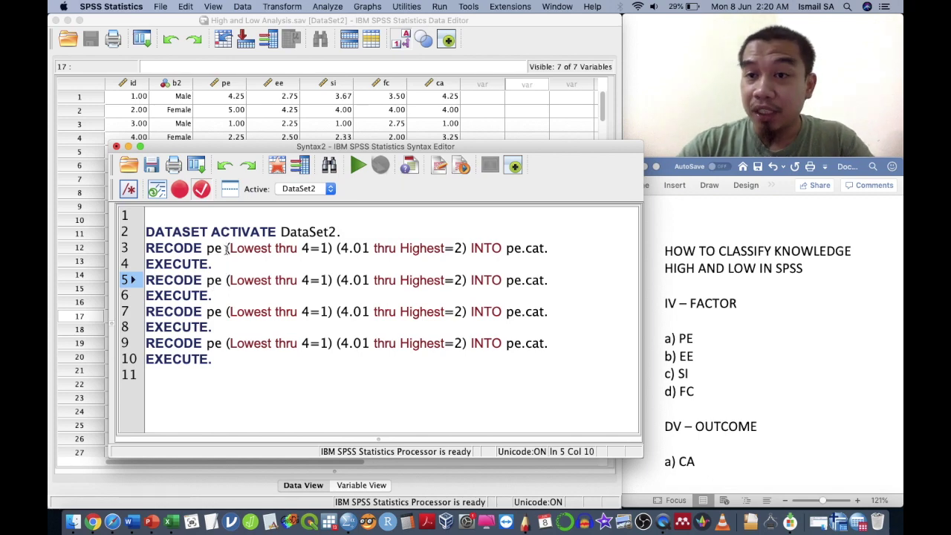
# - Replace the source variable pe with ee in the second RECODE command
pyautogui.click(219, 280)
pyautogui.press('BackSpace')
pyautogui.press('BackSpace')
pyautogui.write('ee')
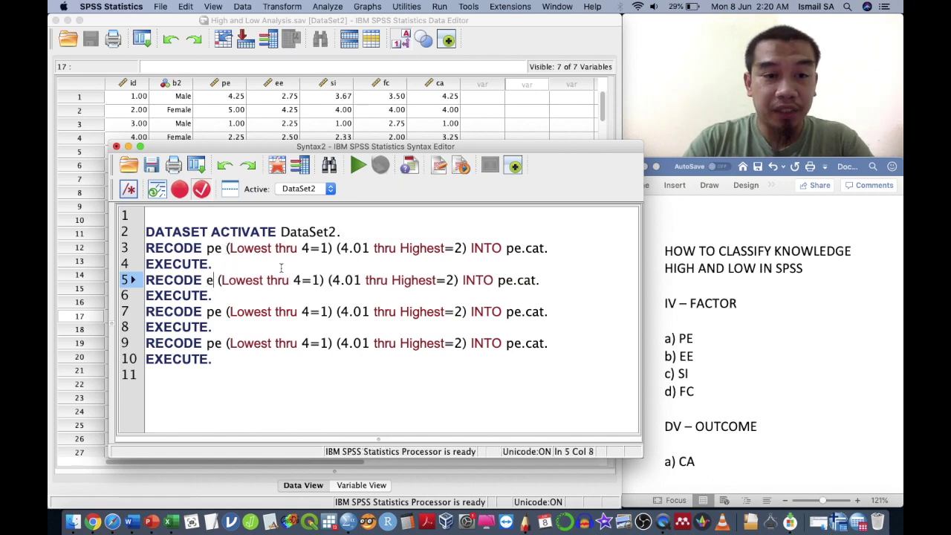
# - Replace the source variable pe with si in the third RECODE command
pyautogui.press('Up')
pyautogui.press('Up')
pyautogui.press('Down')
pyautogui.press('Down')
pyautogui.press('Down')
pyautogui.press('Down')
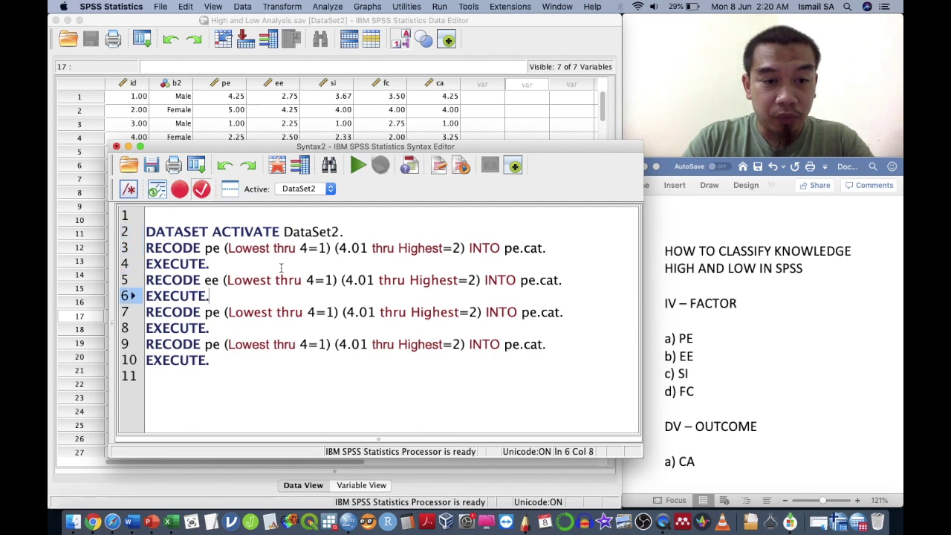
pyautogui.press('BackSpace')
pyautogui.press('BackSpace')
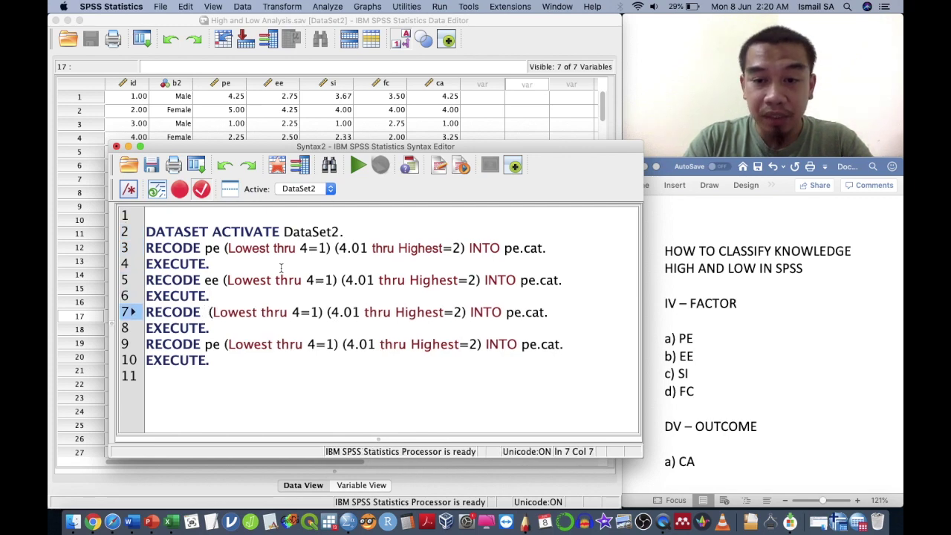
pyautogui.write('si')
# - Replace the source variable pe with fc in the fourth RECODE command
pyautogui.press('Down')
pyautogui.press('Down')
pyautogui.press('Up')
pyautogui.press('Down')
pyautogui.press('BackSpace')
pyautogui.press('BackSpace')
pyautogui.write('fc')
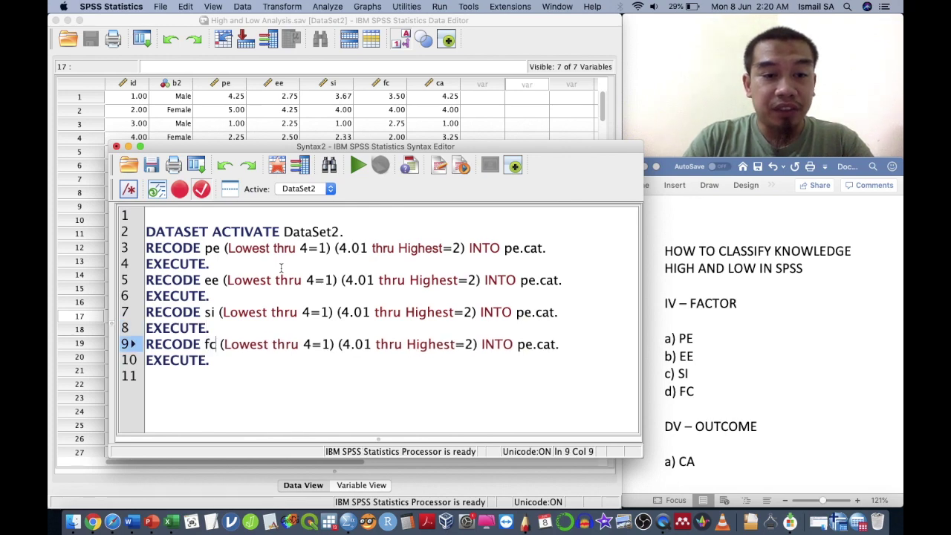
# - Rename the target variable of the ee RECODE command to ee.cat
pyautogui.click(522, 248)
pyautogui.click(536, 276)
pyautogui.press('BackSpace')
pyautogui.press('BackSpace')
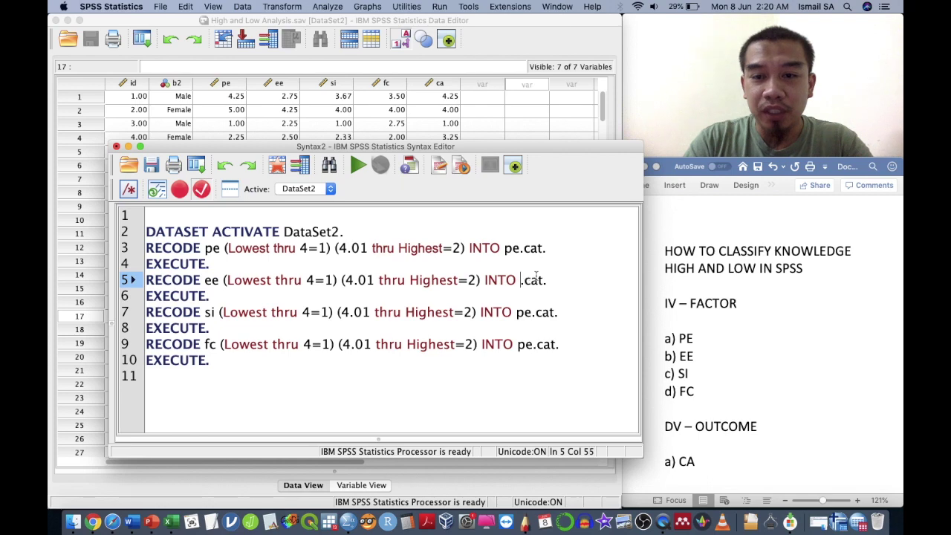
pyautogui.write('ee')
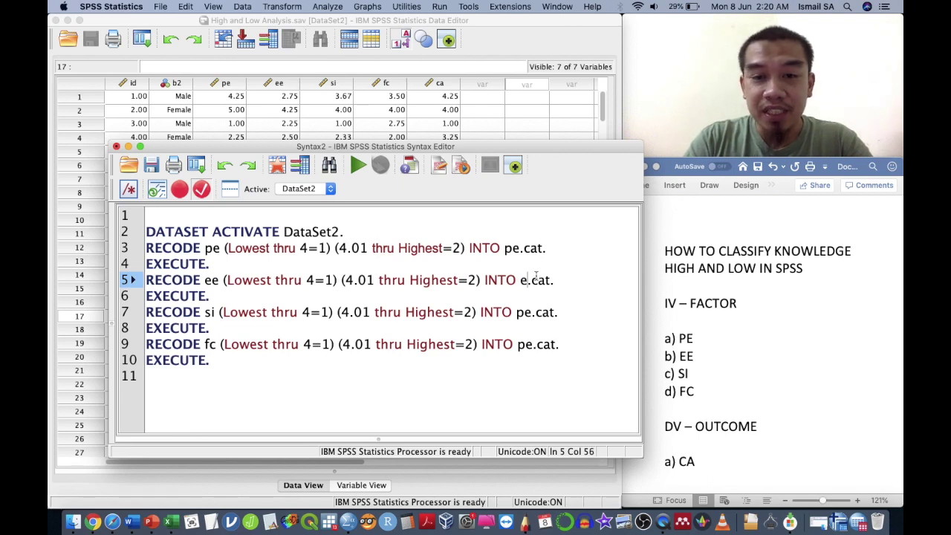
# - Rename the target variable of the si RECODE command to si.cat
pyautogui.press('Down')
pyautogui.press('Down')
pyautogui.press('BackSpace')
pyautogui.press('BackSpace')
pyautogui.write('si')
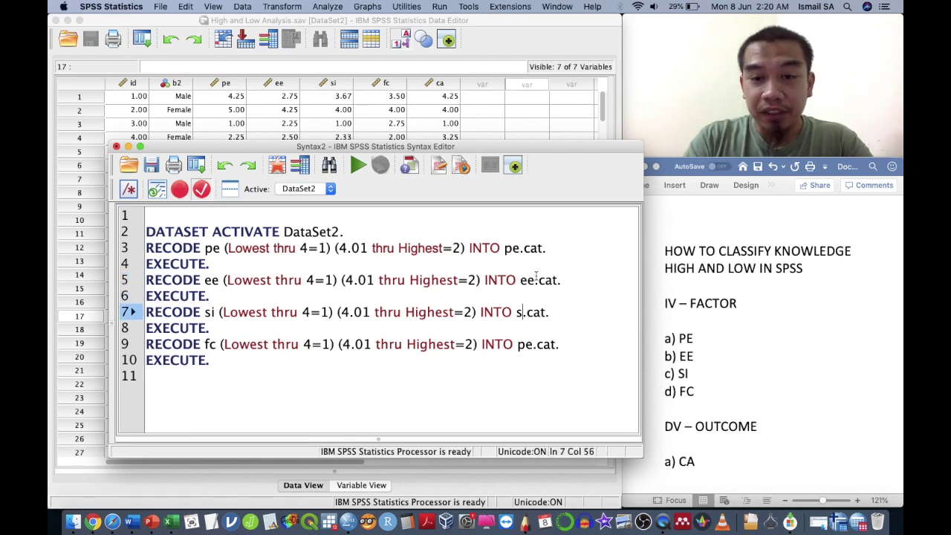
# - Rename the target variable of the fc RECODE command to fc.cat
pyautogui.press('Escape')
pyautogui.press('Down')
pyautogui.press('Down')
pyautogui.press('Down')
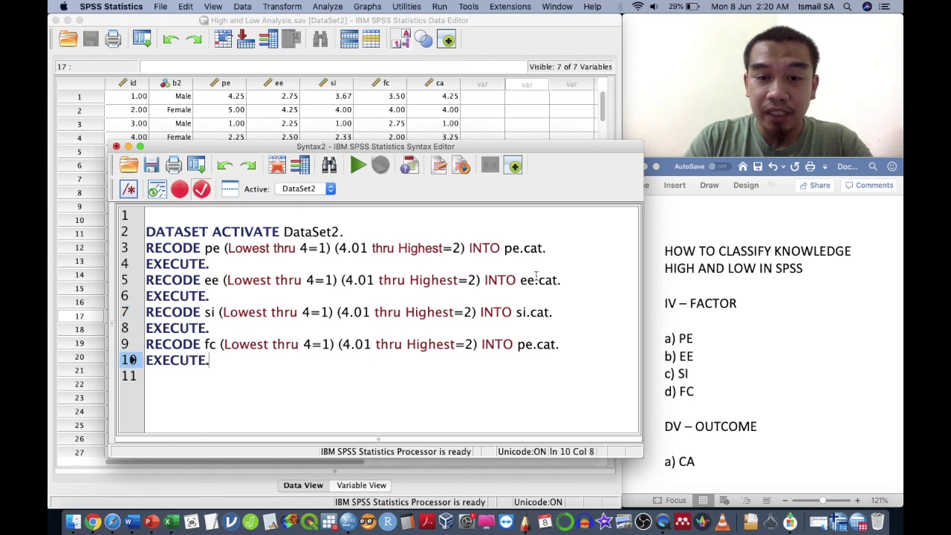
pyautogui.press('Up')
pyautogui.press('BackSpace')
pyautogui.press('BackSpace')
pyautogui.write('fc')
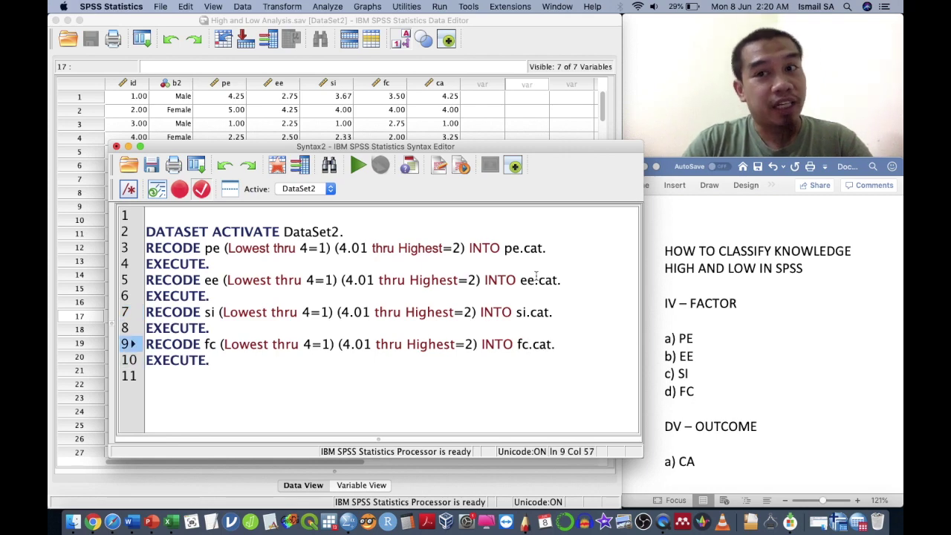
# - Move the syntax window clear of the Word notes and run all commands from DATASET ACTIVATE to the last EXECUTE
pyautogui.moveTo(561, 150); pyautogui.dragTo(538, 153)
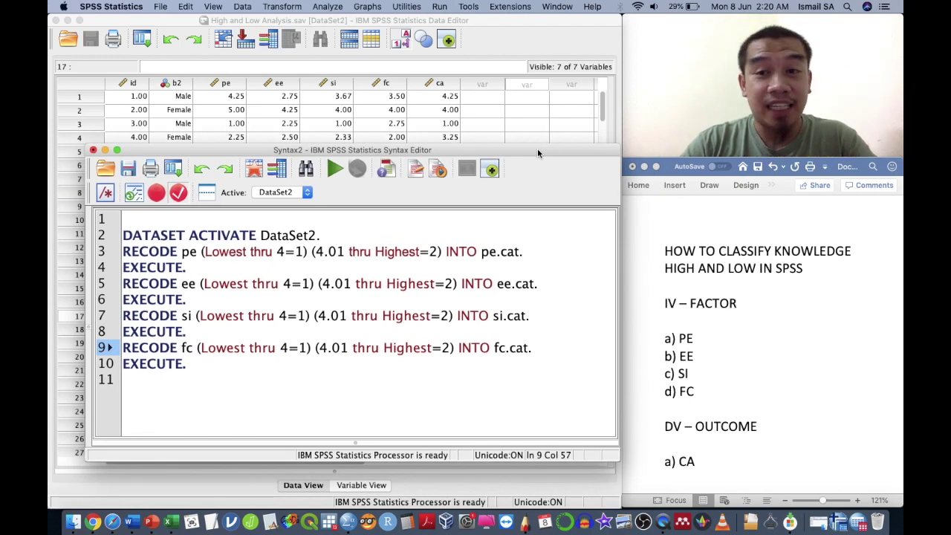
pyautogui.moveTo(230, 394); pyautogui.dragTo(126, 236)
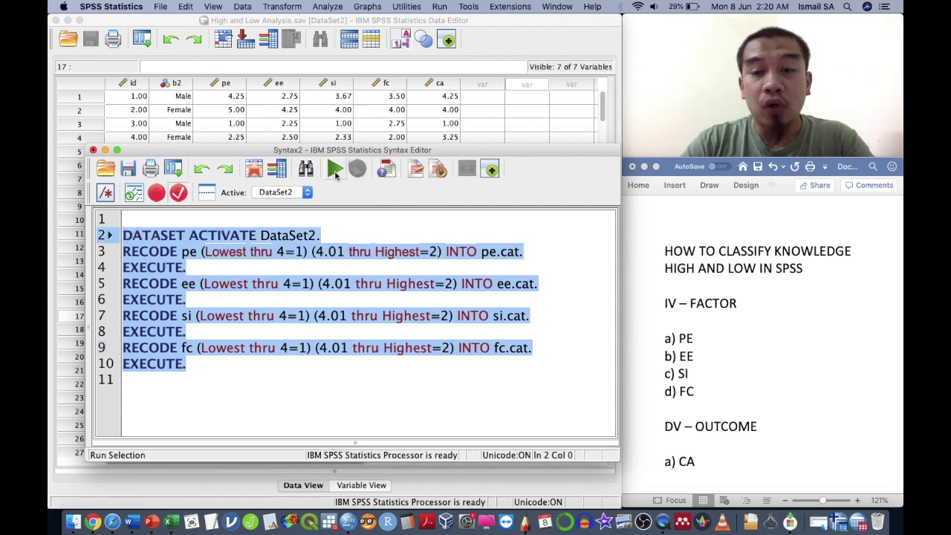
pyautogui.click(335, 173)
# - Bring the data editor forward and check the new pe.cat, ee.cat, si.cat and fc.cat columns
pyautogui.click(170, 94)
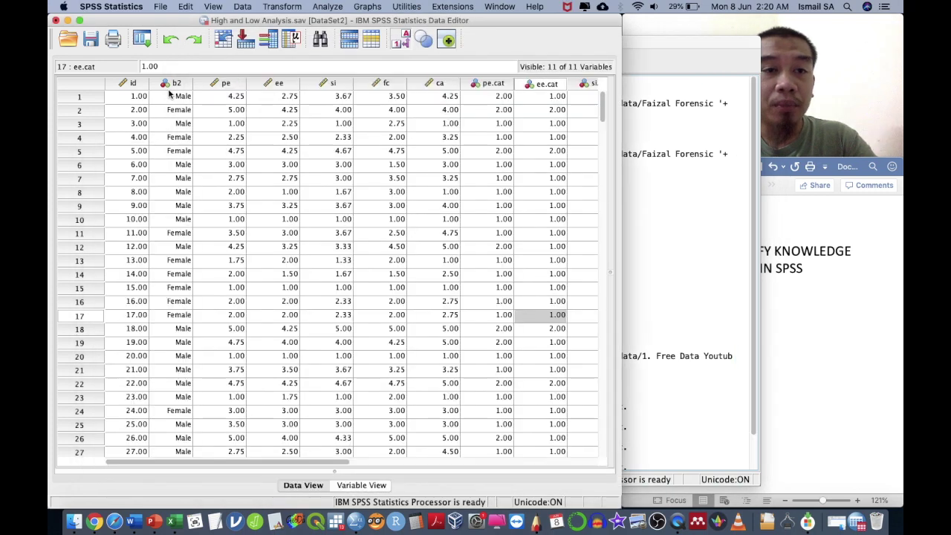
pyautogui.click(171, 84)
pyautogui.hscroll(3, 443, 148)
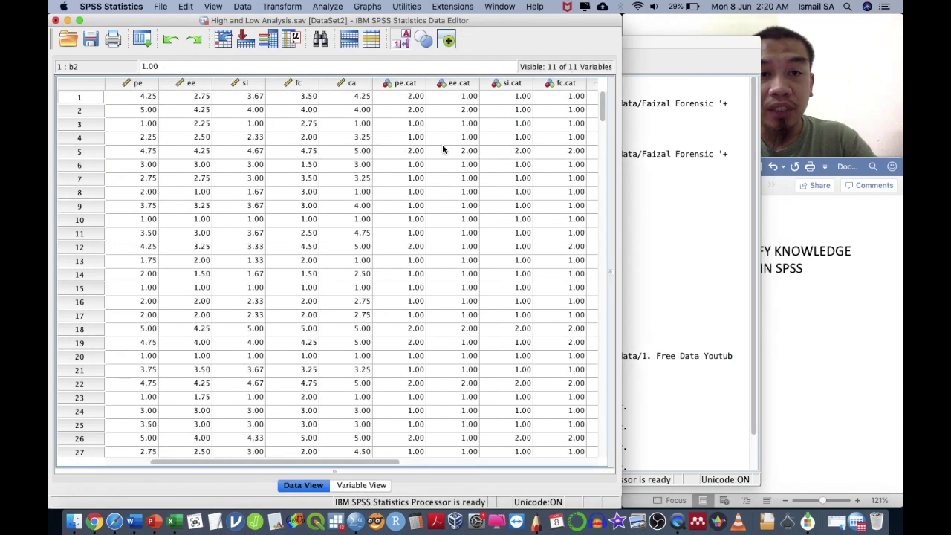
pyautogui.hscroll(-3, 442, 149)
pyautogui.click(462, 84)
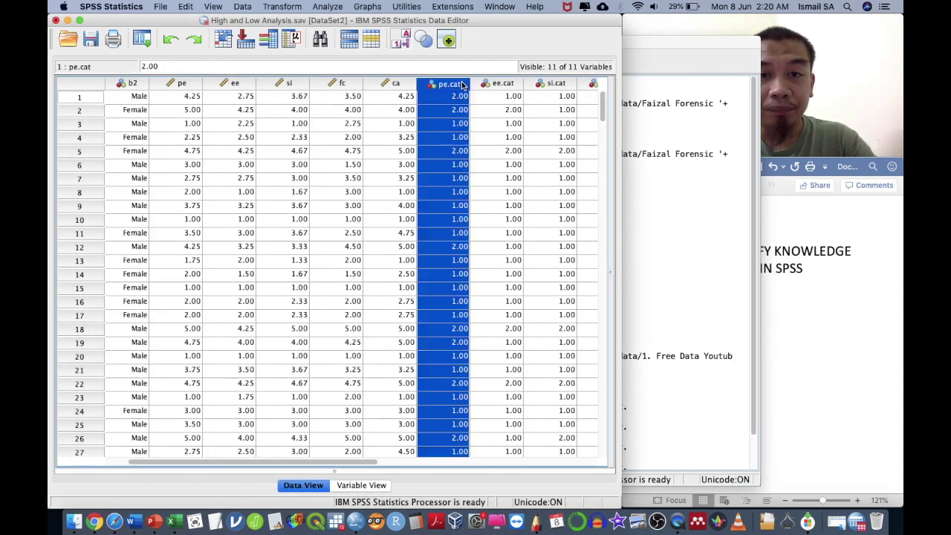
# - Define value labels for pe.cat in the variable definitions: 1 as Low and 2 as High
pyautogui.click(361, 486)
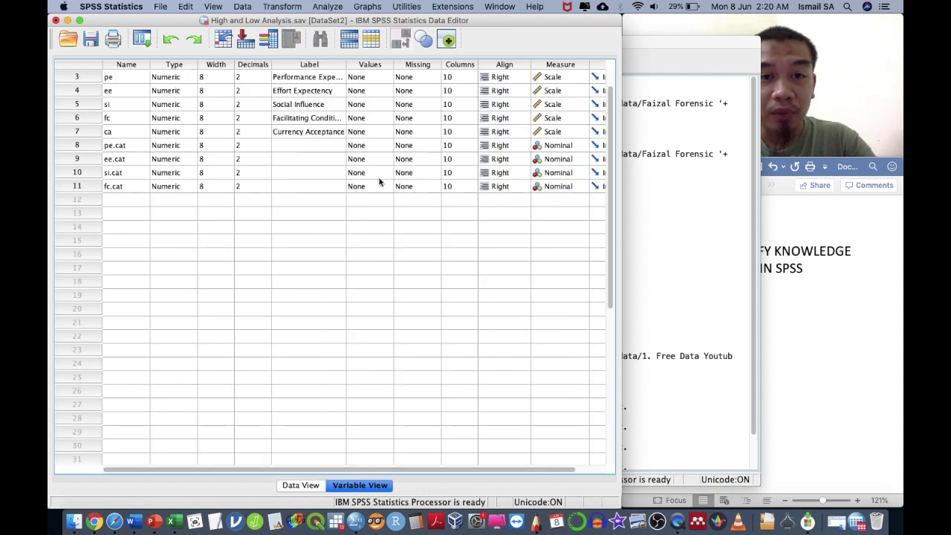
pyautogui.doubleClick(388, 148)
pyautogui.write('Low')
pyautogui.press('Return')
pyautogui.write('2')
pyautogui.press('Tab')
pyautogui.write('High')
pyautogui.press('Return')
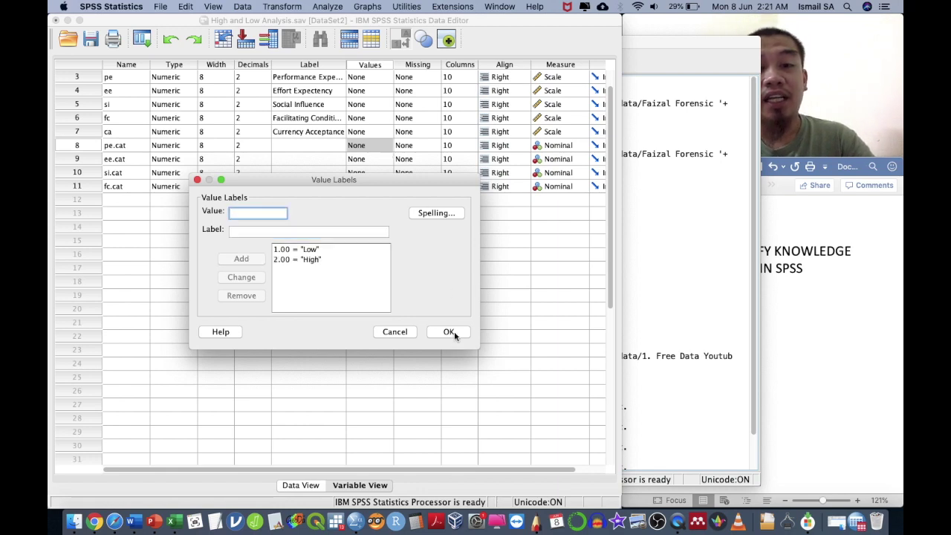
pyautogui.click(448, 331)
# - Copy the value labels of pe.cat to ee.cat, si.cat and fc.cat
pyautogui.rightClick(364, 154)
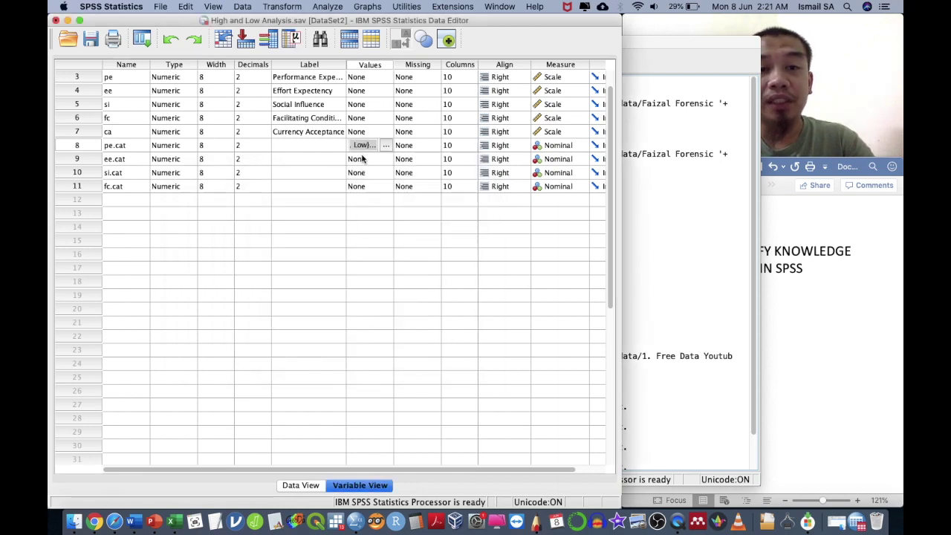
pyautogui.click(384, 163)
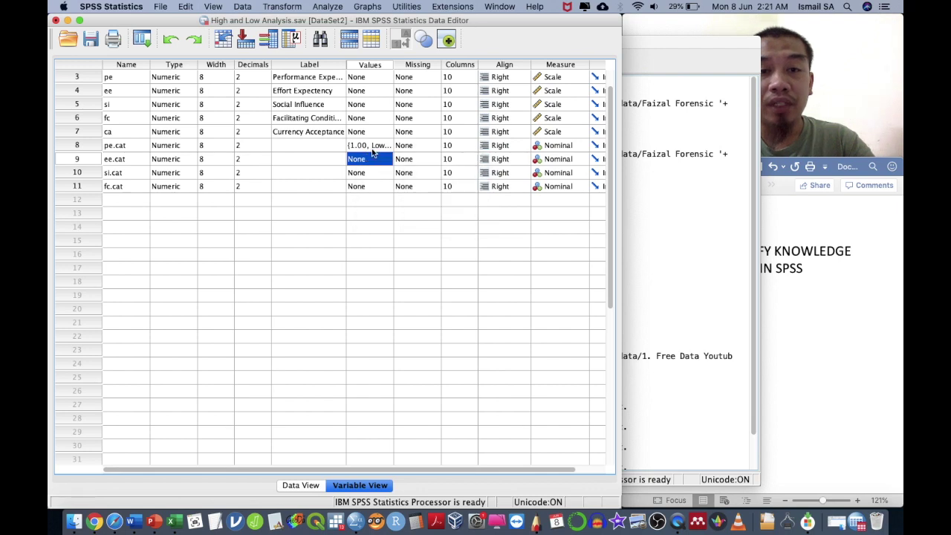
pyautogui.rightClick(373, 150)
pyautogui.click(386, 159)
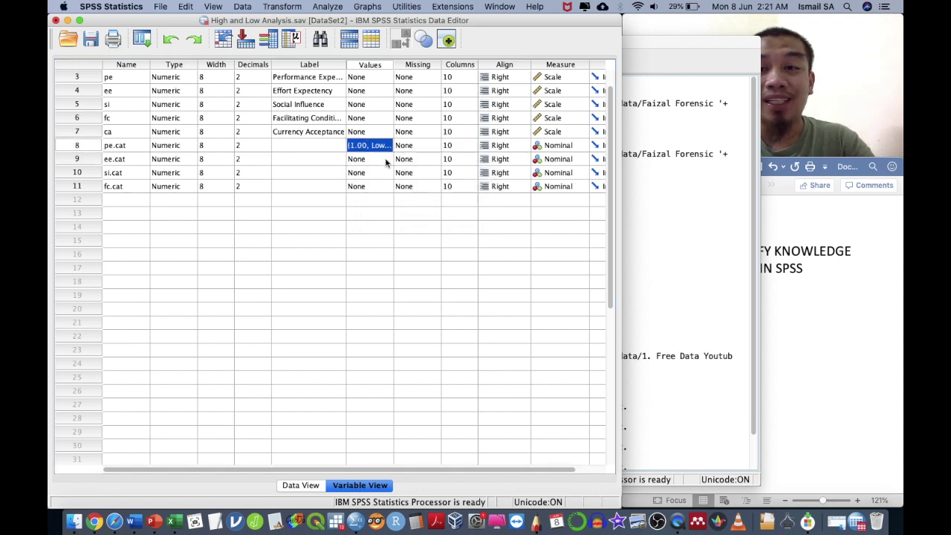
pyautogui.hotkey('shift', 'Down')
pyautogui.hotkey('shift', 'Down')
pyautogui.hotkey('shift', 'Down')
pyautogui.press('super+v')
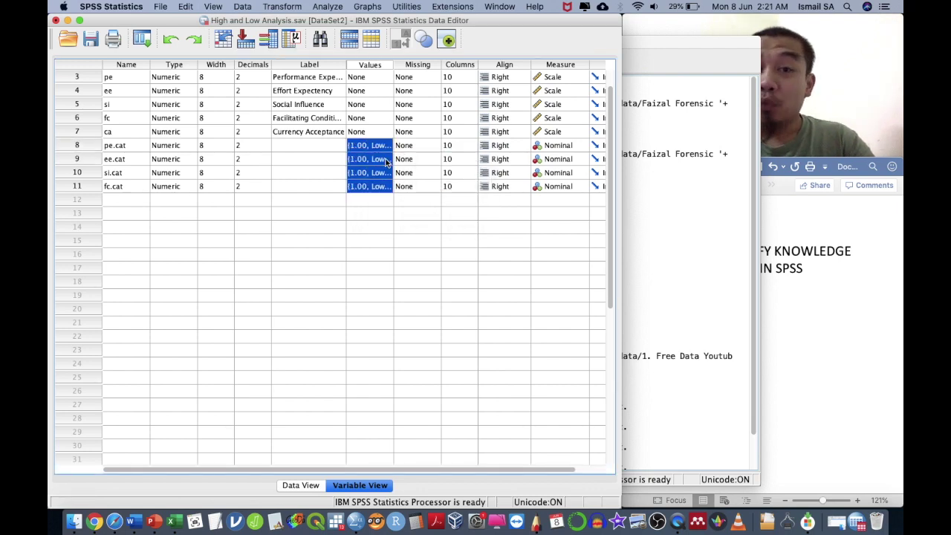
# - Move the output window off the Word notes and display the case data with the new category labels
pyautogui.moveTo(676, 41); pyautogui.dragTo(478, 182)
pyautogui.click(416, 159)
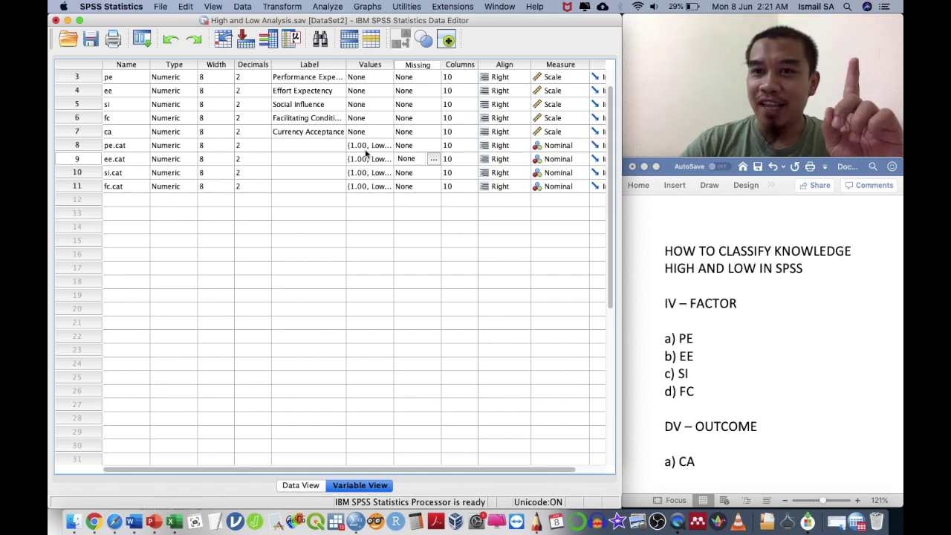
pyautogui.click(300, 485)
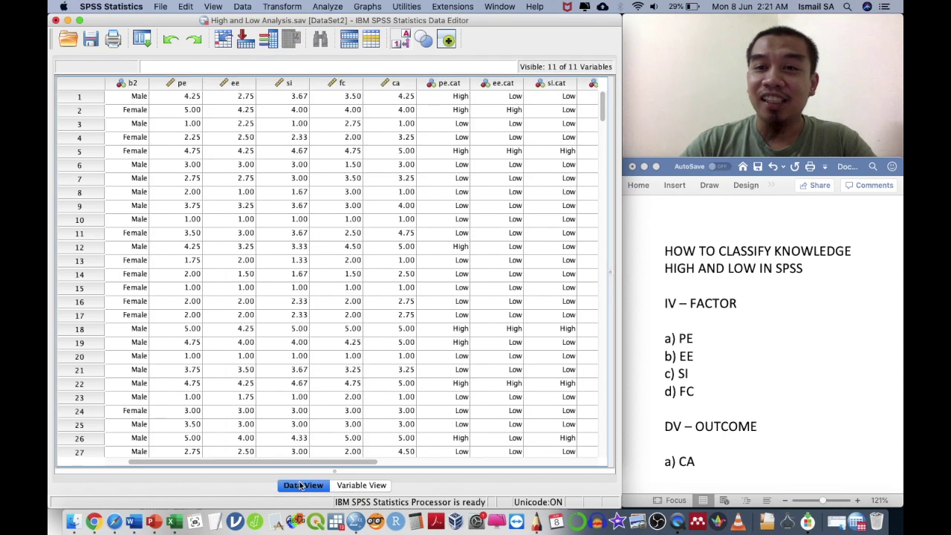
# - Set up a Frequencies analysis of pe.cat, ee.cat, si.cat and fc.cat and paste it into the syntax
pyautogui.click(326, 6)
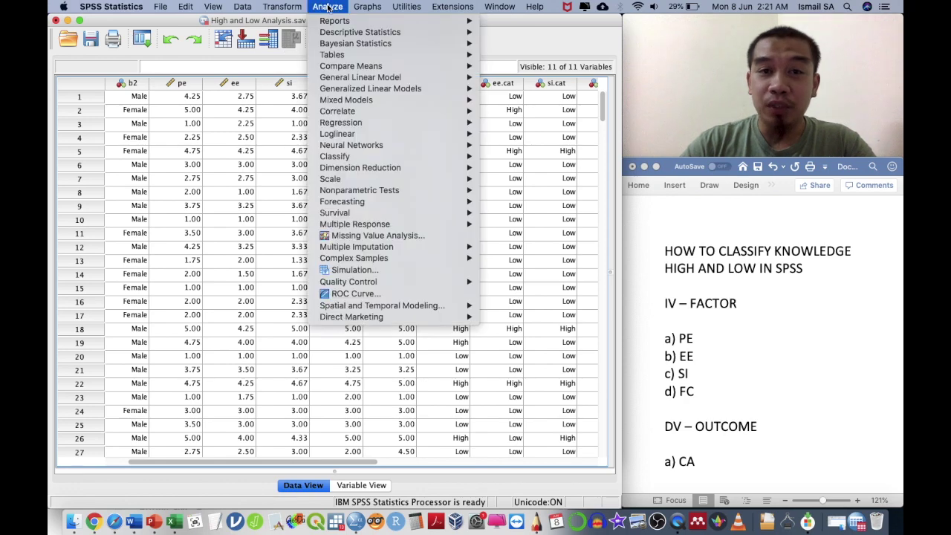
pyautogui.moveTo(468, 32)
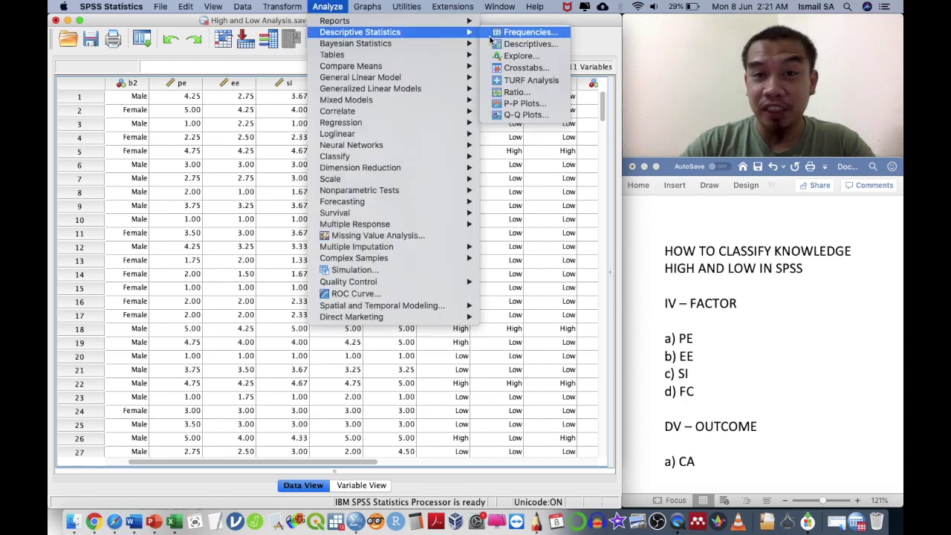
pyautogui.click(520, 31)
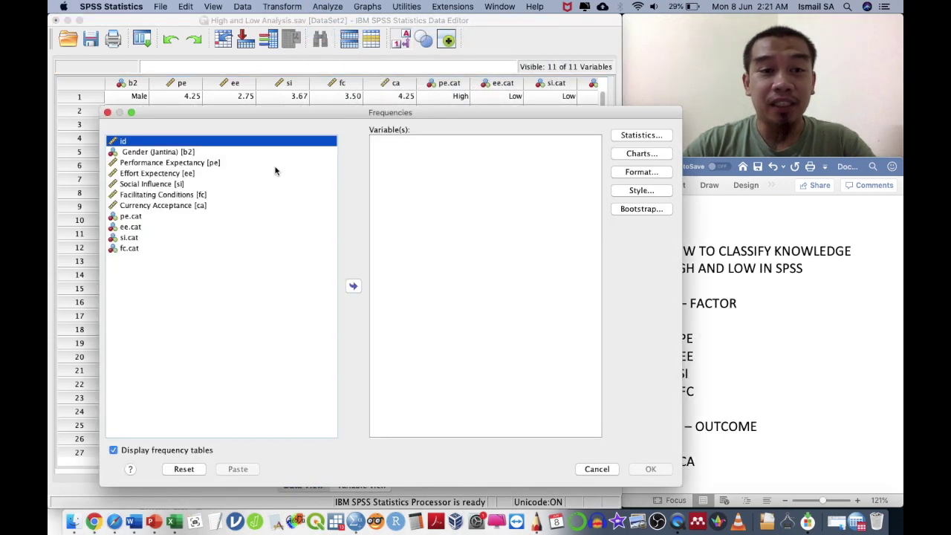
pyautogui.click(207, 206)
pyautogui.click(204, 216)
pyautogui.keyDown('shift'); pyautogui.click(193, 249); pyautogui.keyUp('shift')
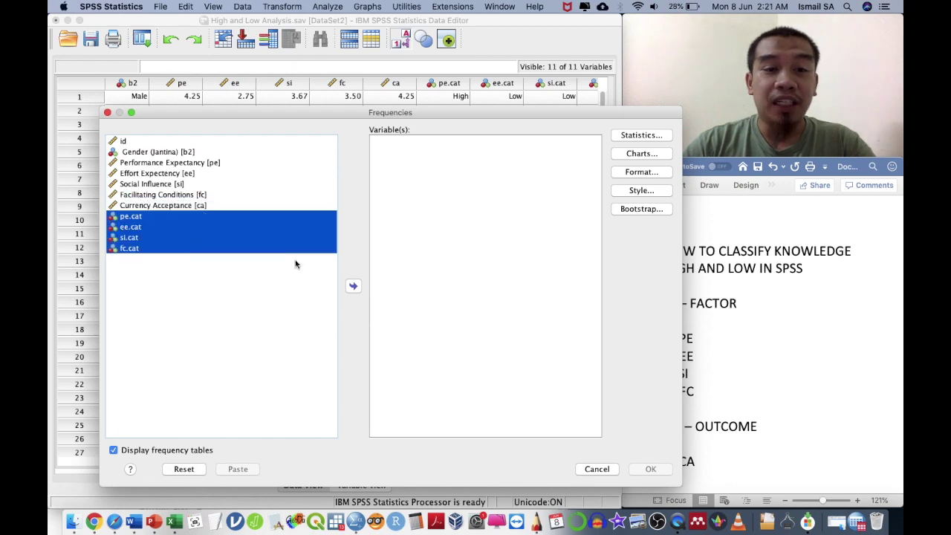
pyautogui.click(353, 286)
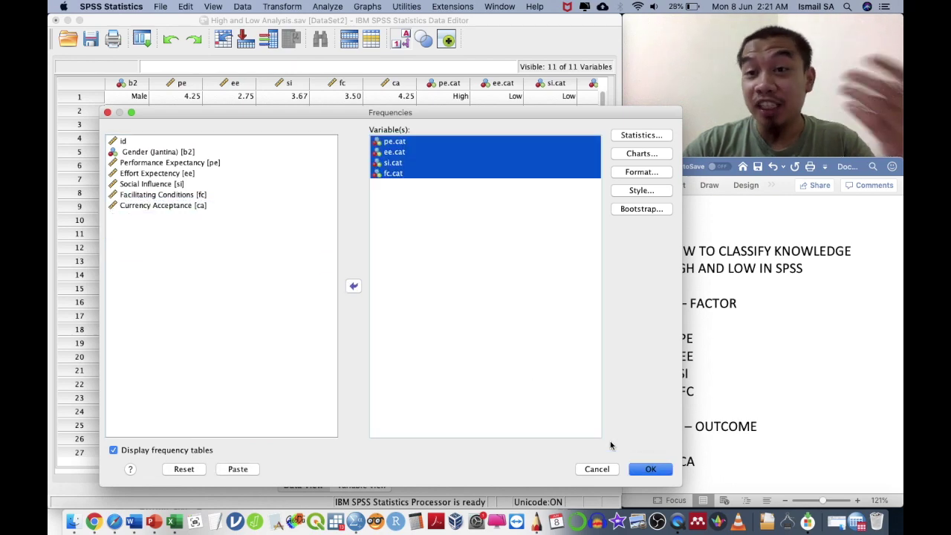
pyautogui.click(238, 469)
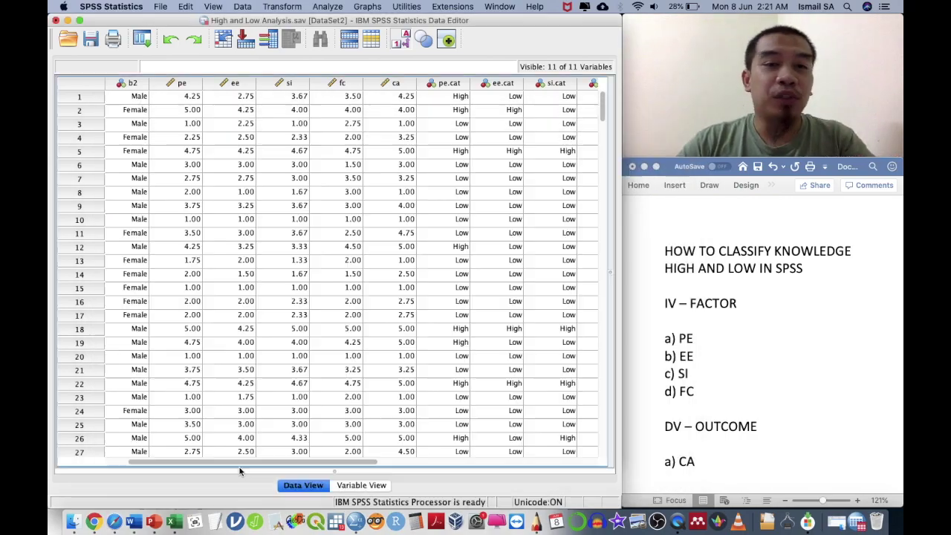
# - Bring up the syntax window and run only the pasted FREQUENCIES command
pyautogui.hotkey('ctrl', 'Up')
pyautogui.click(481, 392)
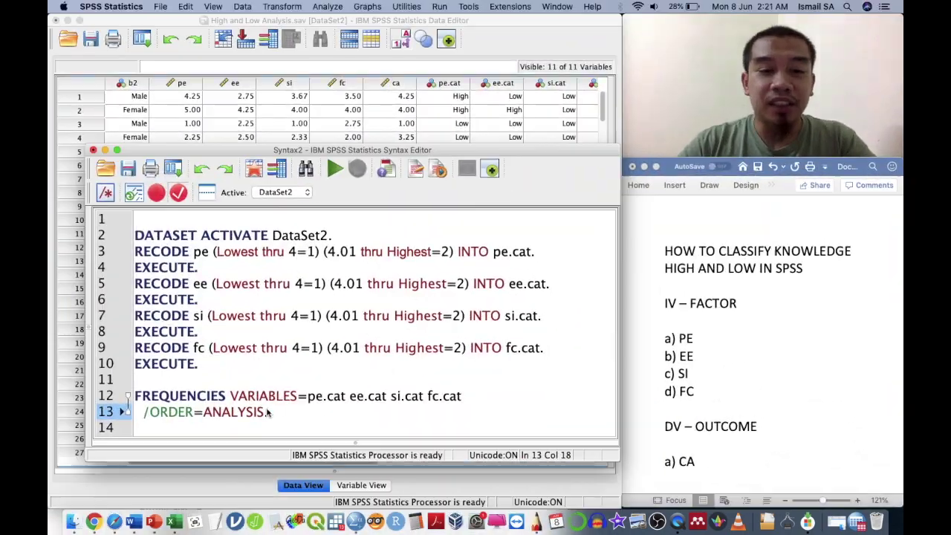
pyautogui.keyDown('shift'); pyautogui.click(258, 374); pyautogui.keyUp('shift')
pyautogui.press('super+r')
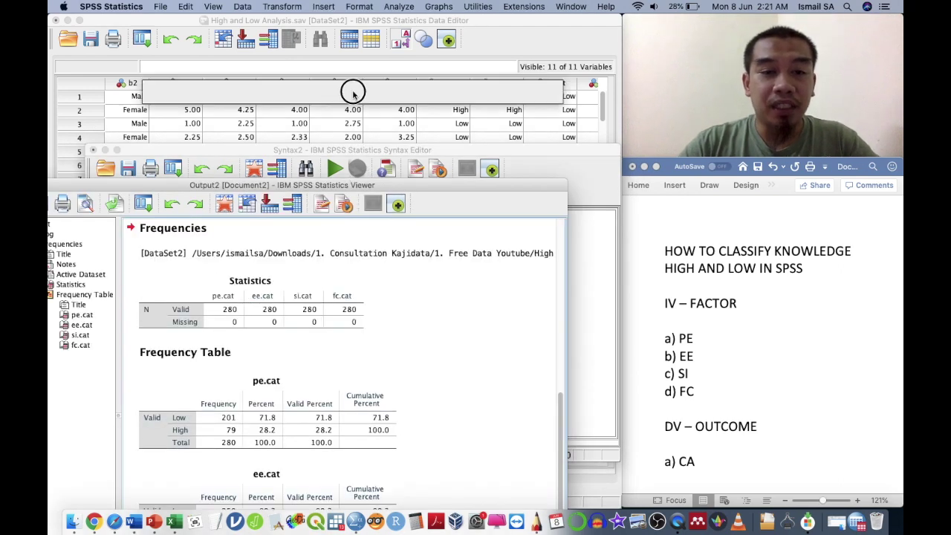
# - Move the output window up and examine the frequency tables for the four category variables
pyautogui.moveTo(318, 192); pyautogui.dragTo(329, 58)
pyautogui.scroll(-5, 350, 274)
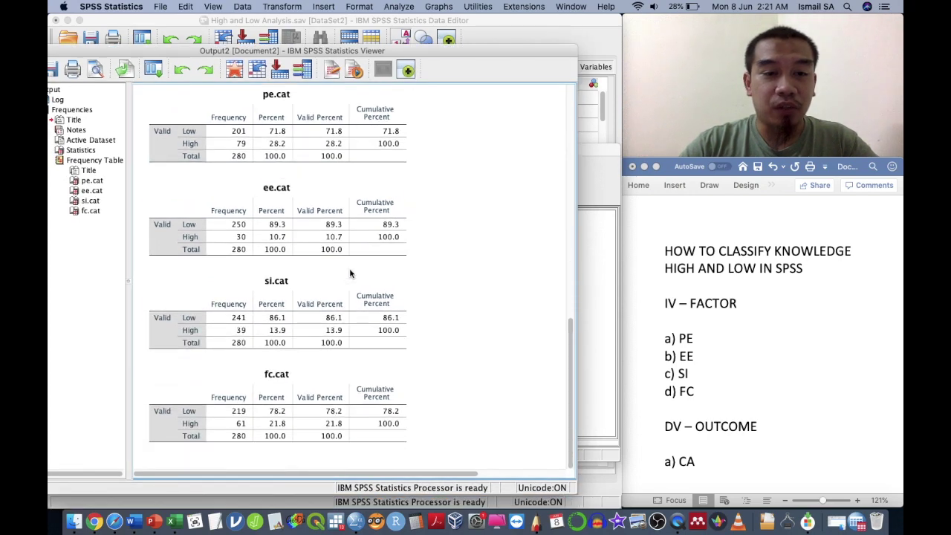
pyautogui.hscroll(1, 350, 273)
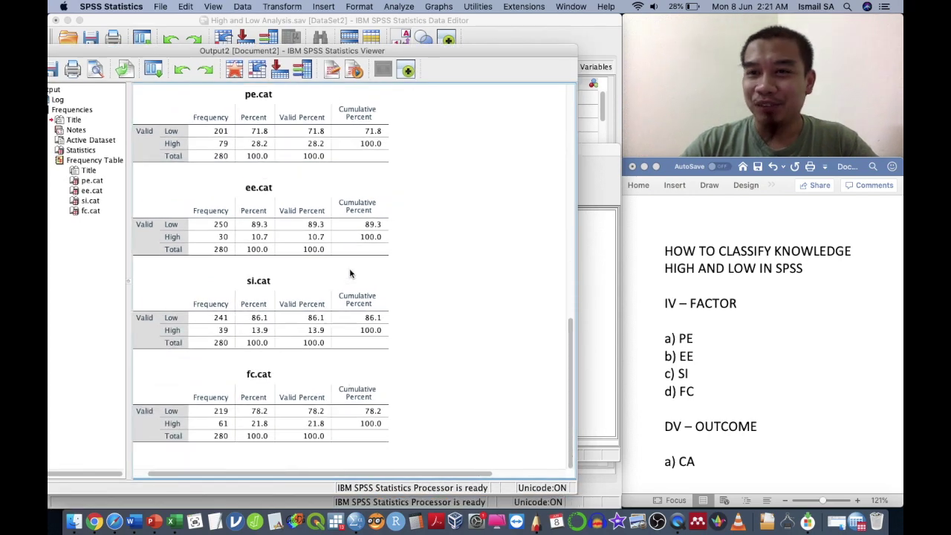